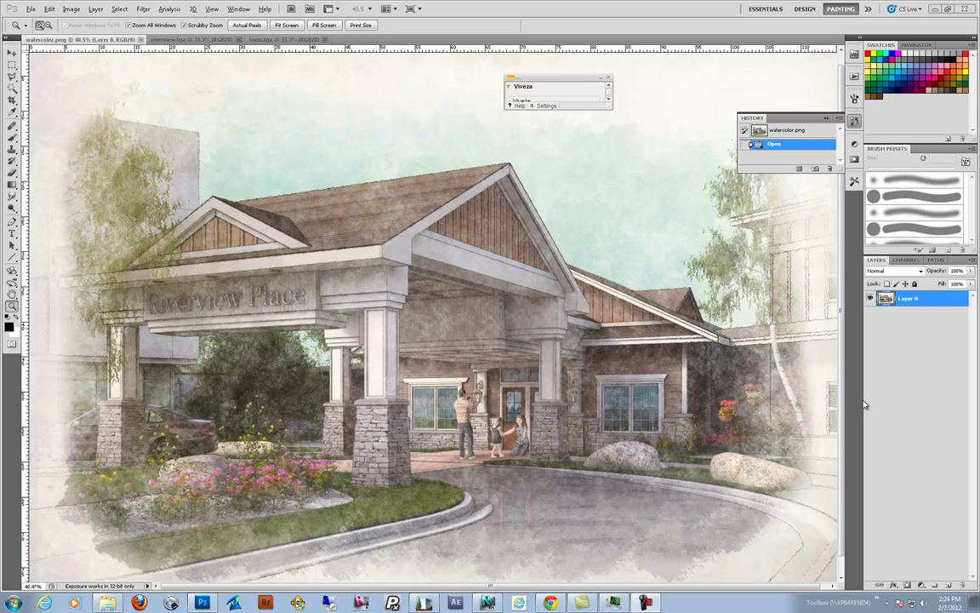
- Check the riverview.tga and toon.tga renders, then open the riverview ao.tga occlusion pass
left_click(201, 40)
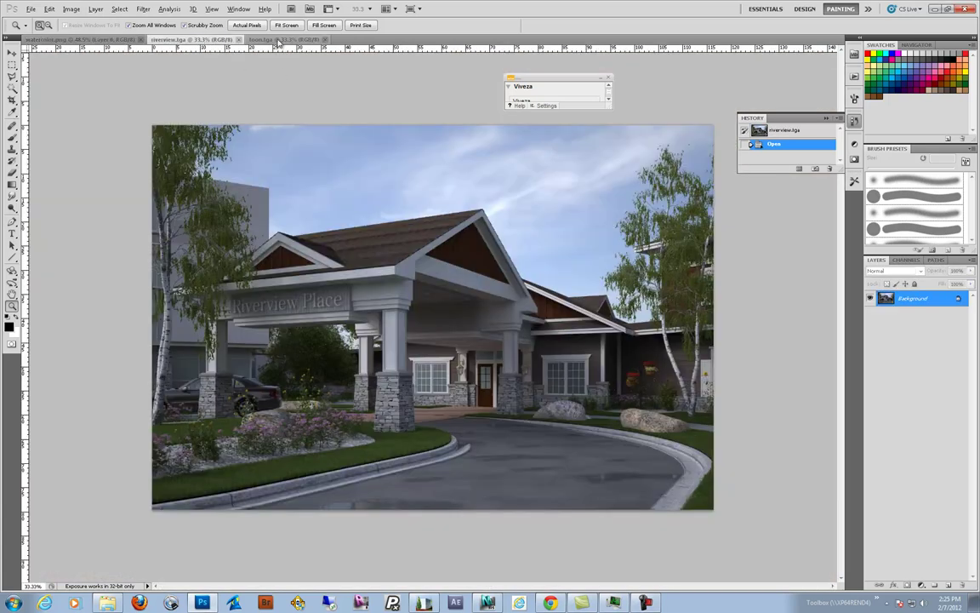
left_click(253, 40)
left_click(31, 9)
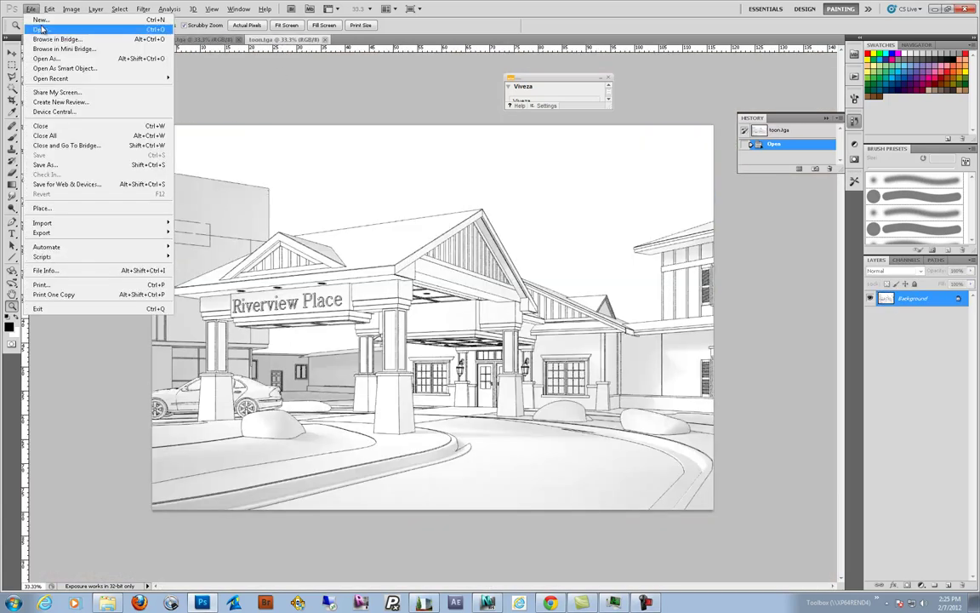
left_click(42, 29)
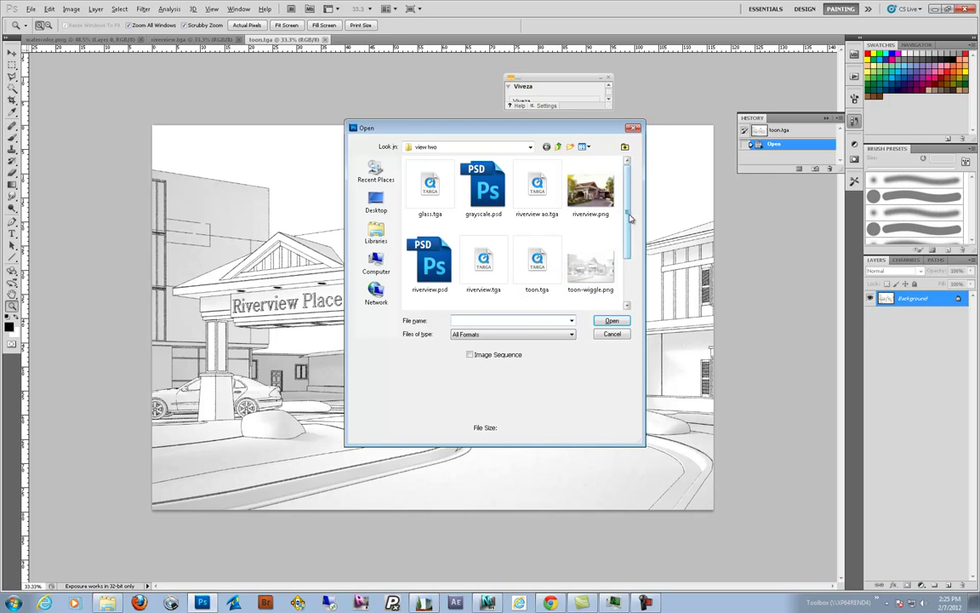
mouse_move(630, 212)
left_mouse_down()
mouse_move(628, 261)
mouse_move(628, 214)
left_mouse_up()
left_click(537, 187)
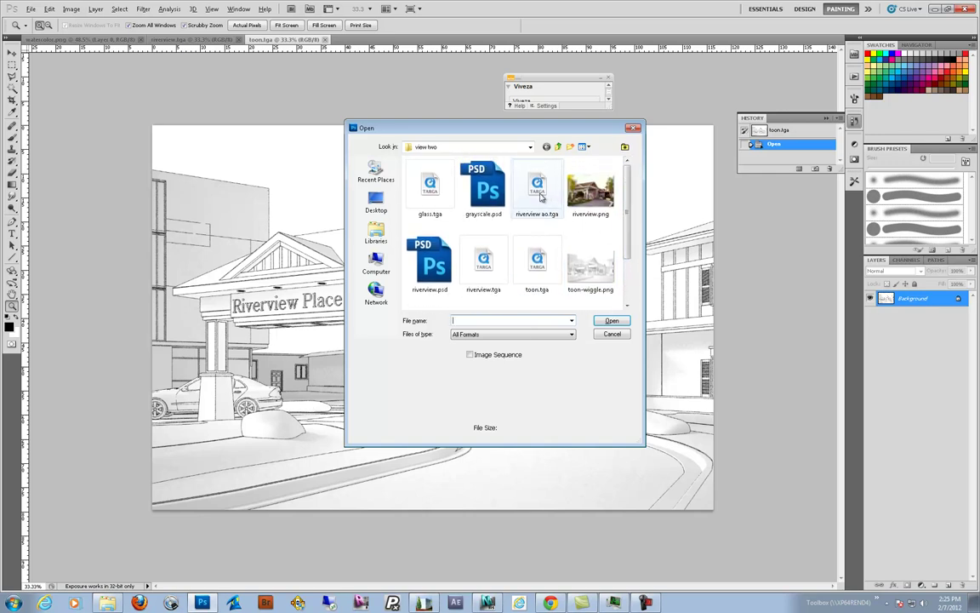
left_click(609, 321)
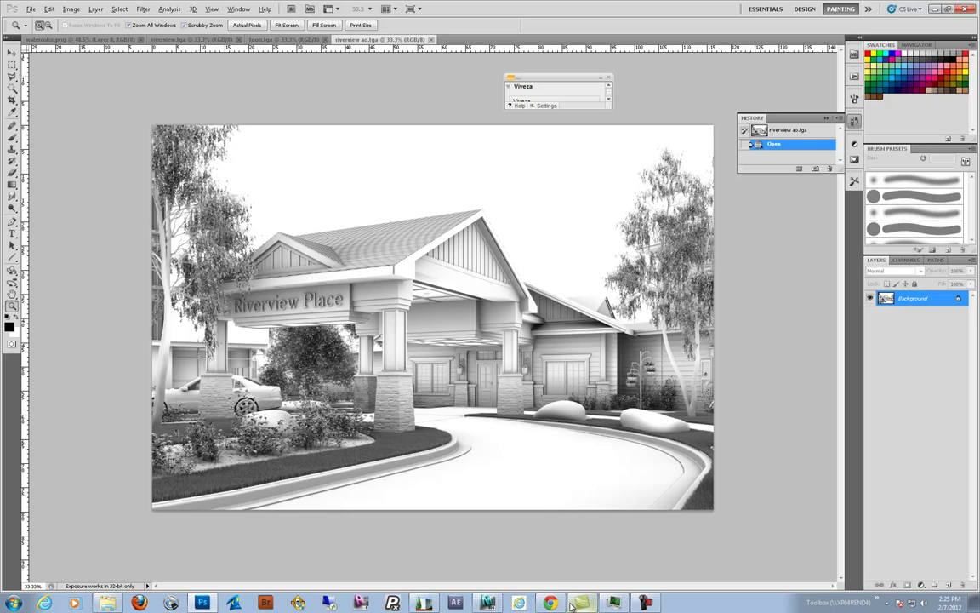
- In Piranesi, flood the colour render with the 01 Fill to white style
left_click(425, 603)
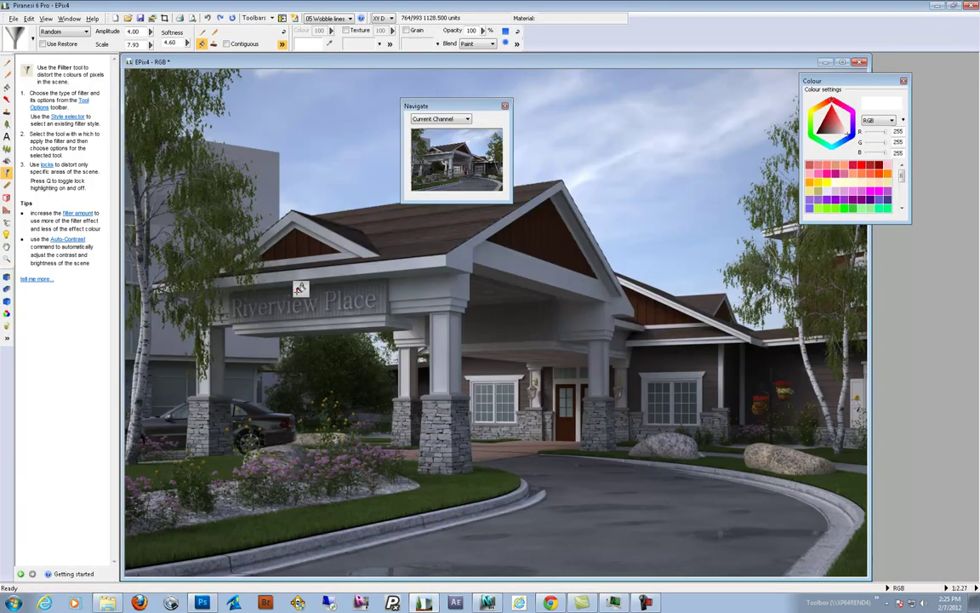
left_click(32, 35)
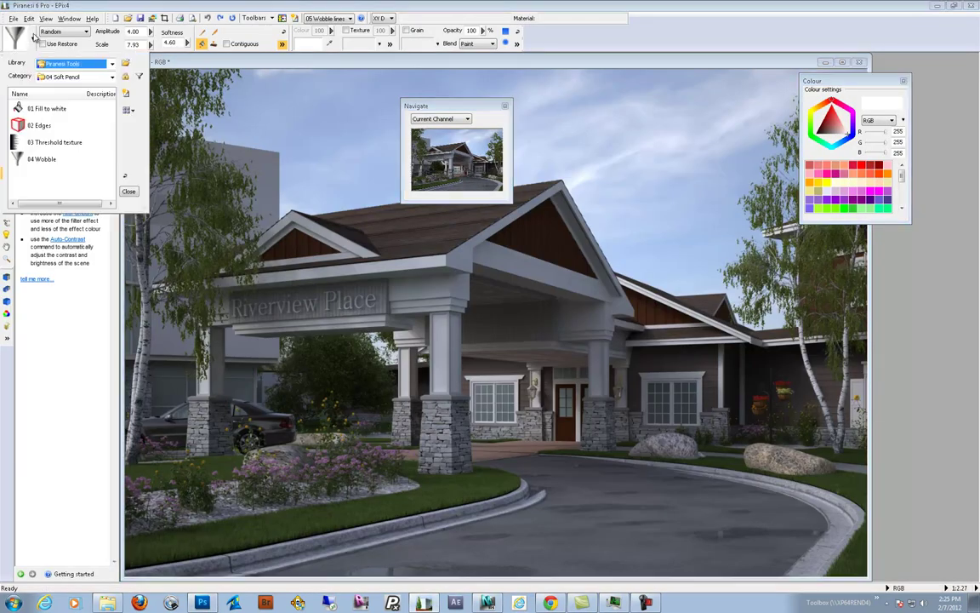
left_click(44, 110)
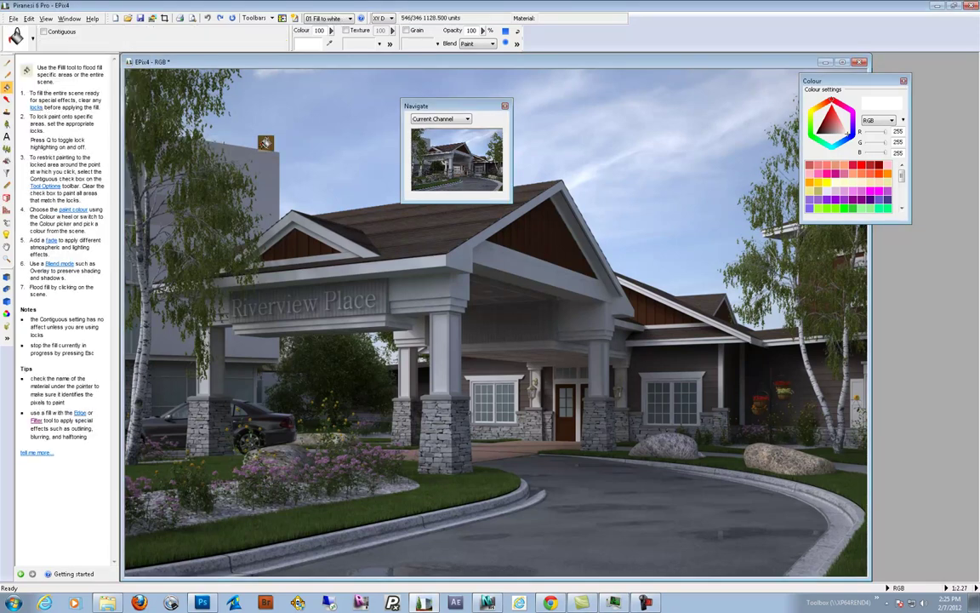
left_click(265, 146)
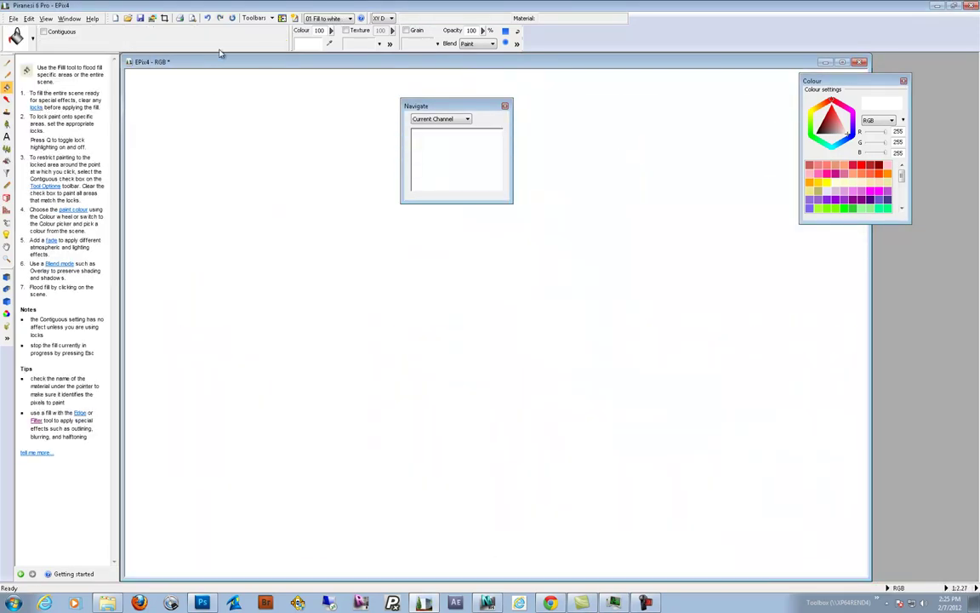
- Paint the building softly back with the 02 Soft restore brush style
left_click(33, 37)
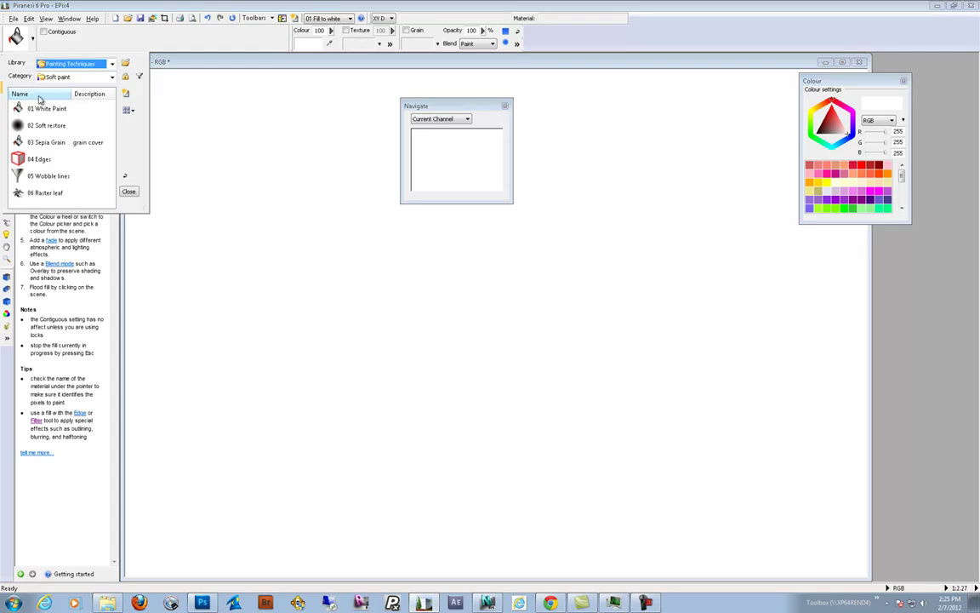
left_click(42, 124)
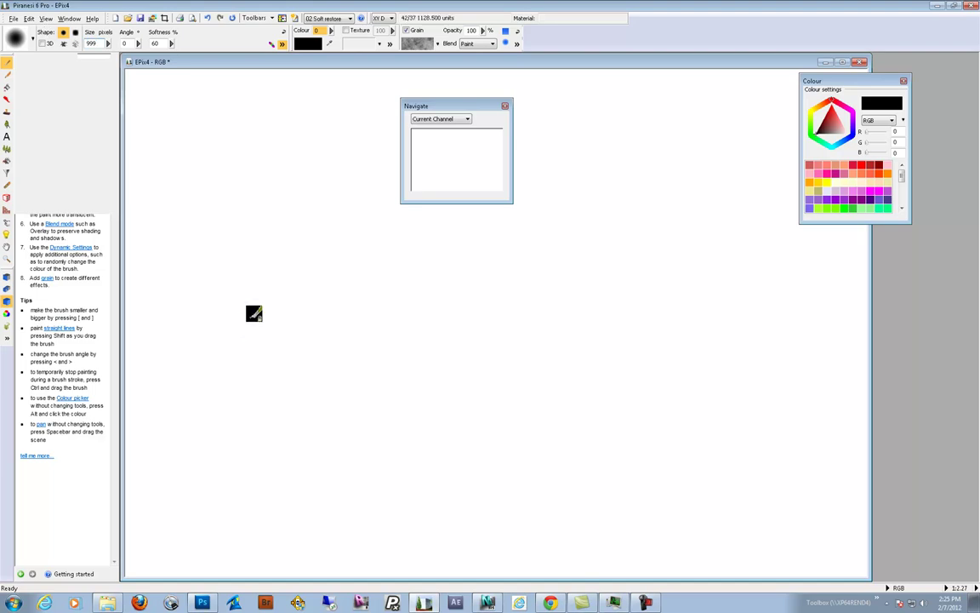
mouse_move(293, 236)
left_mouse_down()
mouse_move(375, 214)
mouse_move(703, 211)
mouse_move(467, 299)
mouse_move(313, 404)
mouse_move(409, 368)
mouse_move(626, 321)
mouse_move(735, 247)
mouse_move(749, 356)
mouse_move(727, 388)
mouse_move(490, 406)
mouse_move(610, 391)
mouse_move(431, 408)
mouse_move(320, 400)
mouse_move(279, 310)
mouse_move(230, 437)
mouse_move(483, 459)
mouse_move(311, 459)
mouse_move(555, 450)
mouse_move(692, 458)
mouse_move(731, 450)
mouse_move(757, 403)
mouse_move(734, 225)
mouse_move(702, 170)
mouse_move(555, 180)
mouse_move(249, 163)
mouse_move(440, 177)
mouse_move(305, 236)
mouse_move(229, 315)
mouse_move(287, 352)
mouse_move(336, 349)
mouse_move(267, 427)
mouse_move(615, 447)
mouse_move(646, 417)
mouse_move(579, 386)
mouse_move(583, 308)
mouse_move(608, 297)
mouse_move(537, 287)
mouse_move(432, 290)
mouse_move(467, 370)
mouse_move(558, 400)
mouse_move(566, 381)
mouse_move(485, 379)
mouse_move(404, 396)
mouse_move(312, 377)
mouse_move(312, 314)
mouse_move(366, 285)
mouse_move(432, 281)
mouse_move(469, 288)
mouse_move(650, 382)
mouse_move(516, 407)
mouse_move(403, 408)
mouse_move(570, 408)
mouse_move(527, 234)
mouse_move(453, 306)
mouse_move(343, 256)
mouse_move(547, 309)
mouse_move(570, 370)
mouse_move(345, 345)
mouse_move(284, 296)
mouse_move(267, 332)
mouse_move(471, 398)
mouse_move(441, 377)
mouse_move(508, 357)
mouse_move(589, 397)
mouse_move(425, 339)
mouse_move(395, 343)
mouse_move(601, 401)
mouse_move(634, 340)
mouse_move(498, 357)
mouse_move(549, 341)
mouse_move(603, 383)
mouse_move(508, 345)
mouse_move(477, 349)
mouse_move(508, 349)
left_mouse_up()
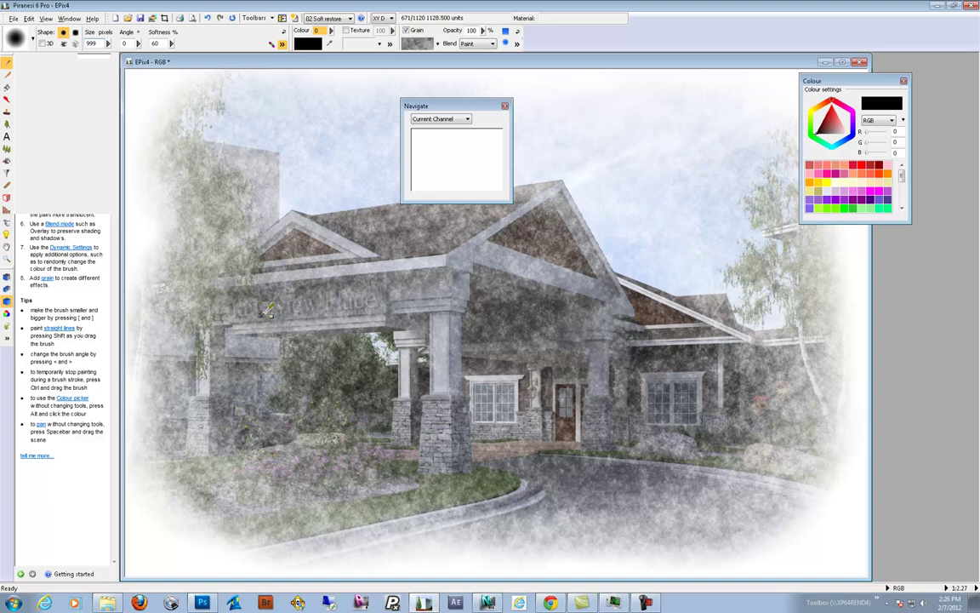
- Load the 06 Raster leaf brush and paint leafy strokes over porch, left foliage, sign and roof
left_click(16, 37)
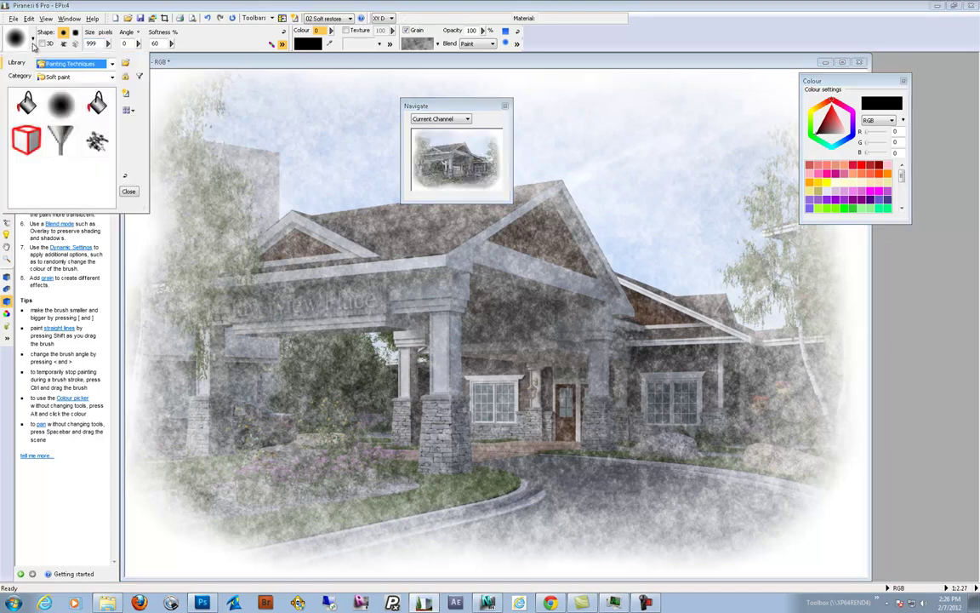
double_click(98, 146)
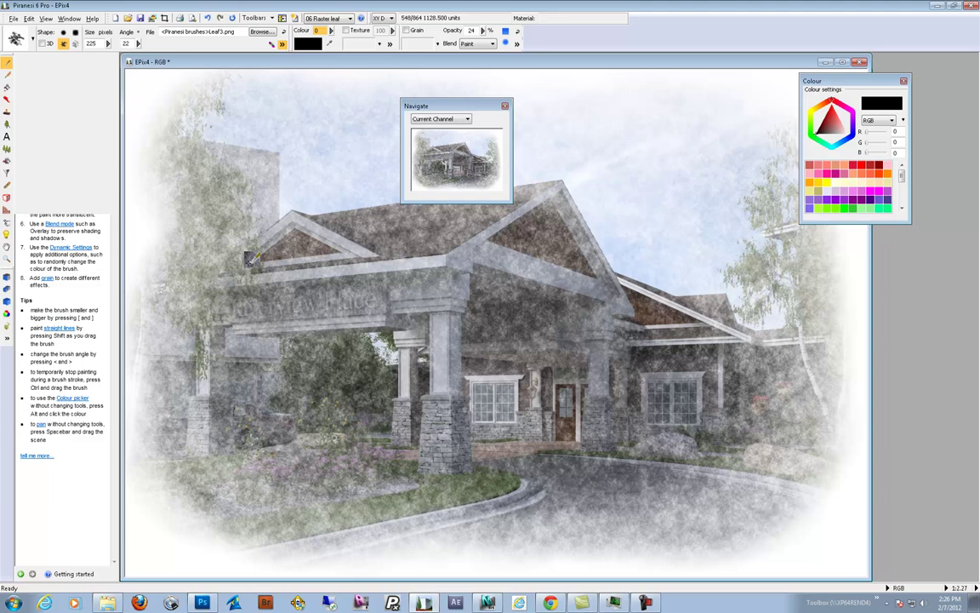
mouse_move(232, 342)
left_mouse_down()
mouse_move(266, 349)
mouse_move(340, 299)
mouse_move(302, 335)
mouse_move(295, 458)
mouse_move(272, 493)
mouse_move(229, 509)
mouse_move(280, 484)
mouse_move(289, 505)
mouse_move(374, 477)
mouse_move(313, 515)
mouse_move(402, 500)
mouse_move(429, 514)
mouse_move(489, 498)
mouse_move(536, 504)
mouse_move(512, 526)
mouse_move(582, 520)
mouse_move(578, 525)
mouse_move(697, 501)
mouse_move(713, 513)
mouse_move(753, 490)
mouse_move(729, 470)
mouse_move(819, 301)
mouse_move(776, 292)
mouse_move(776, 223)
left_mouse_up()
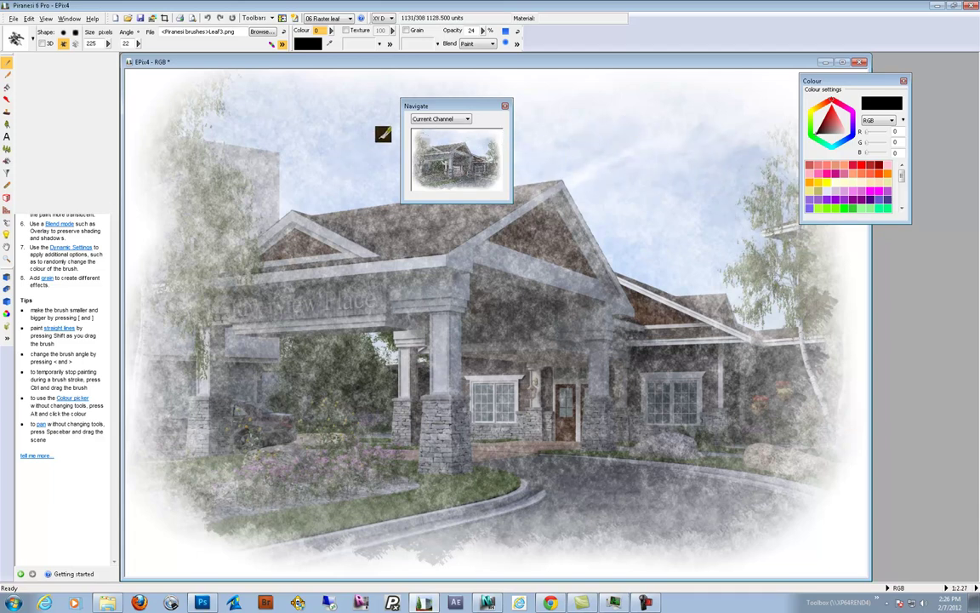
mouse_move(260, 165)
left_mouse_down()
mouse_move(236, 229)
mouse_move(203, 259)
mouse_move(236, 235)
mouse_move(190, 306)
mouse_move(196, 327)
mouse_move(231, 334)
left_mouse_up()
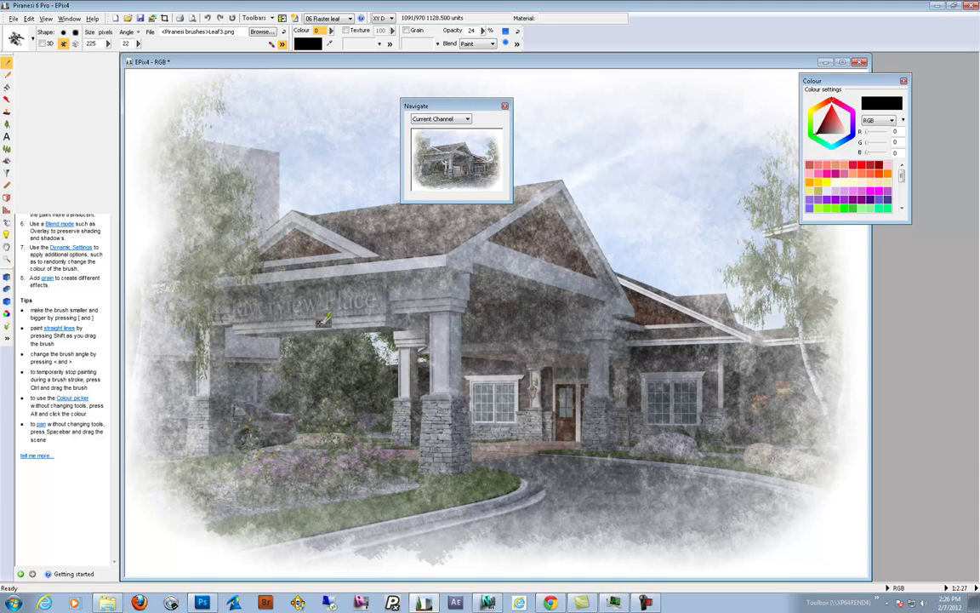
mouse_move(332, 302)
left_mouse_down()
mouse_move(266, 319)
mouse_move(257, 288)
mouse_move(225, 305)
mouse_move(315, 319)
mouse_move(238, 420)
mouse_move(343, 382)
mouse_move(435, 375)
mouse_move(463, 400)
mouse_move(532, 373)
mouse_move(561, 420)
mouse_move(638, 414)
mouse_move(646, 431)
mouse_move(683, 434)
mouse_move(661, 487)
mouse_move(715, 460)
mouse_move(737, 317)
mouse_move(669, 309)
mouse_move(593, 276)
mouse_move(556, 287)
mouse_move(534, 272)
mouse_move(416, 289)
mouse_move(513, 219)
mouse_move(547, 218)
mouse_move(542, 275)
mouse_move(395, 308)
mouse_move(389, 286)
mouse_move(342, 437)
left_mouse_up()
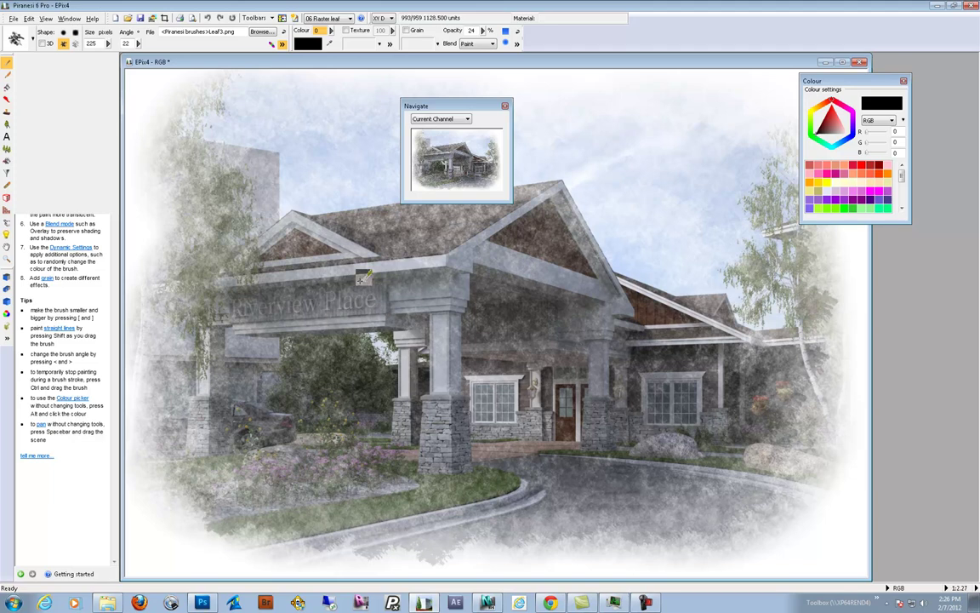
left_click_drag(327, 249, 430, 214)
- Export the painted image as sample.png, PNG type, into the view two folder
left_click(13, 18)
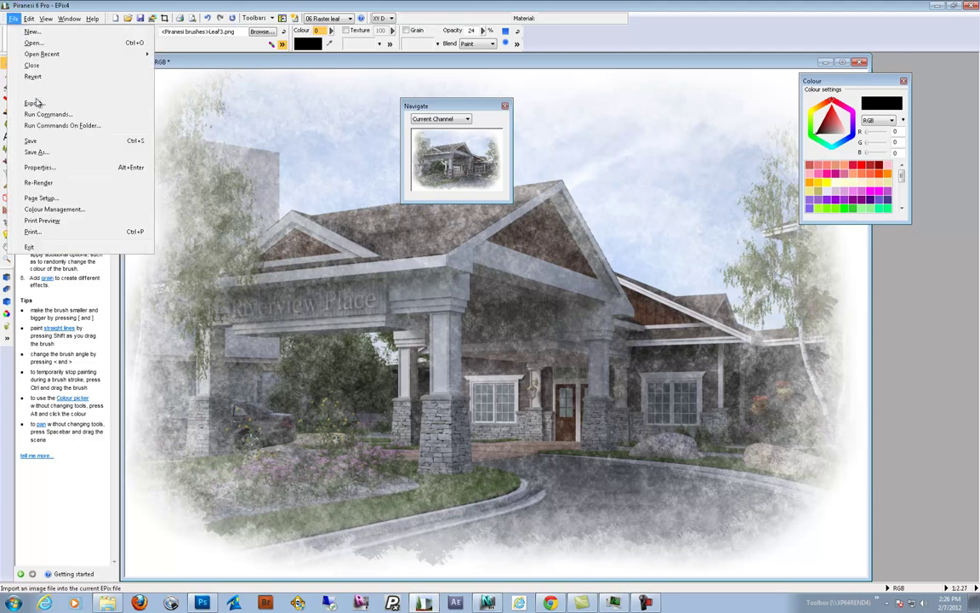
left_click(34, 103)
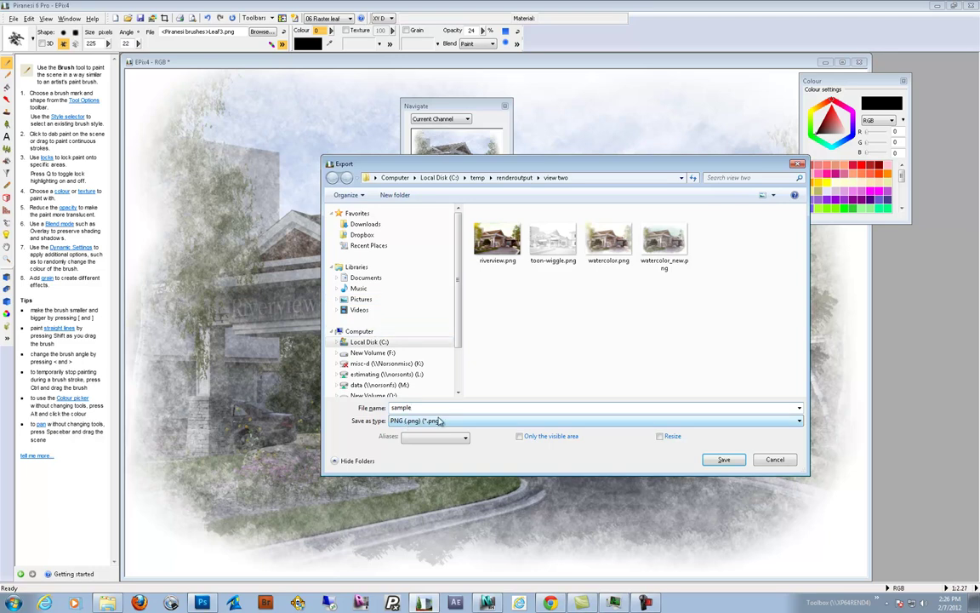
left_click(725, 463)
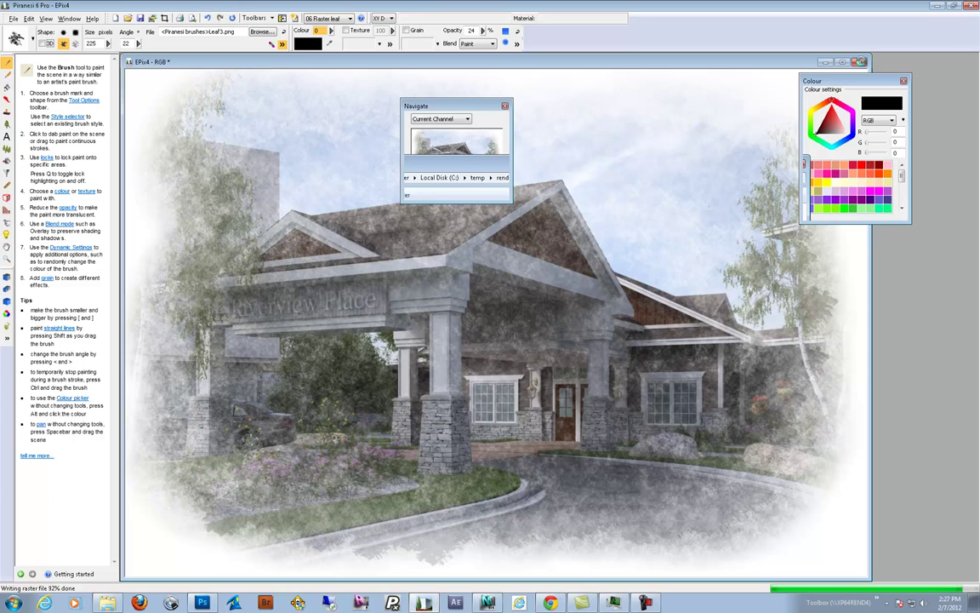
- Close EPix4 without saving and create a new EPix from the toon.tga image
left_click(859, 61)
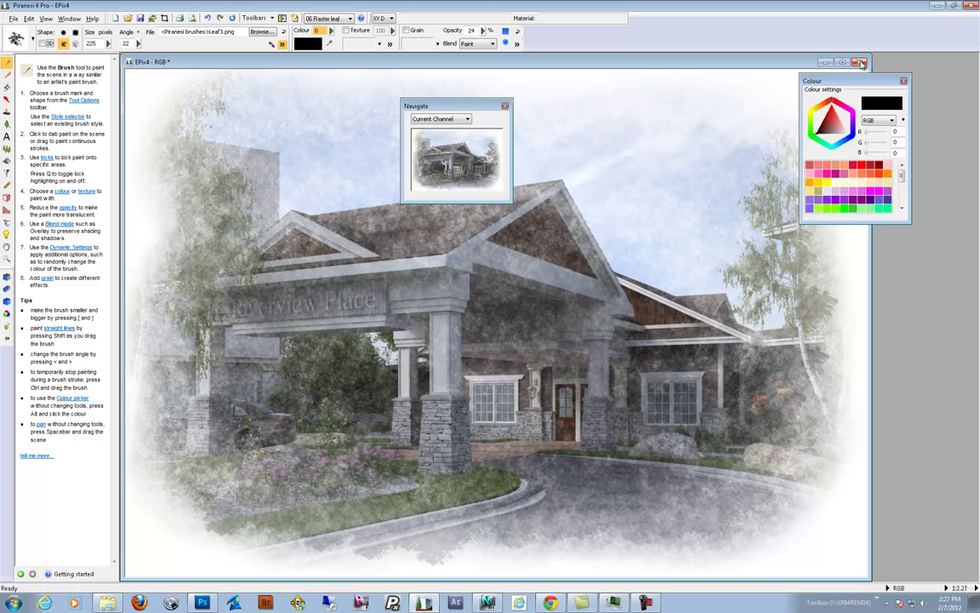
left_click(500, 324)
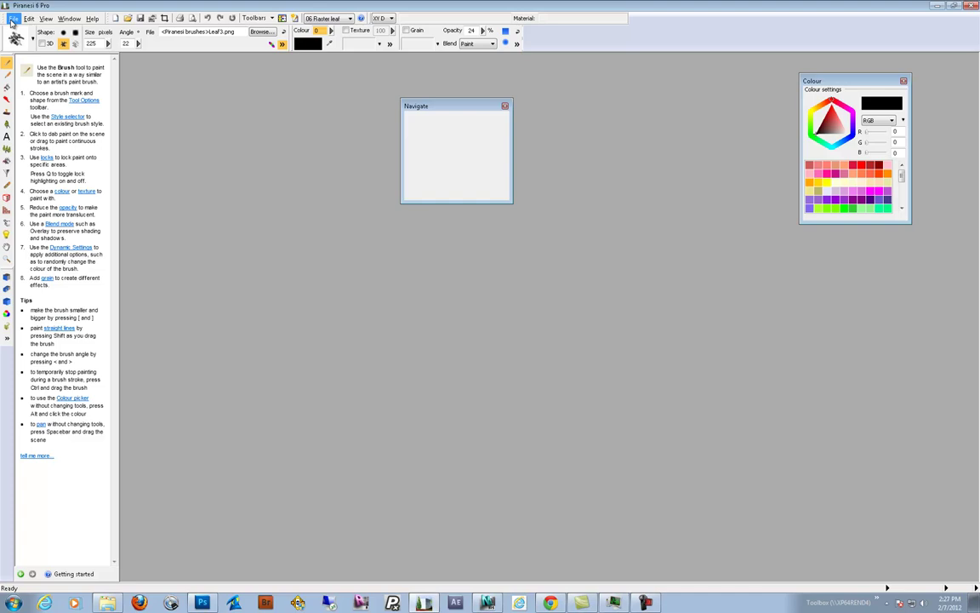
left_click(13, 18)
left_click(19, 31)
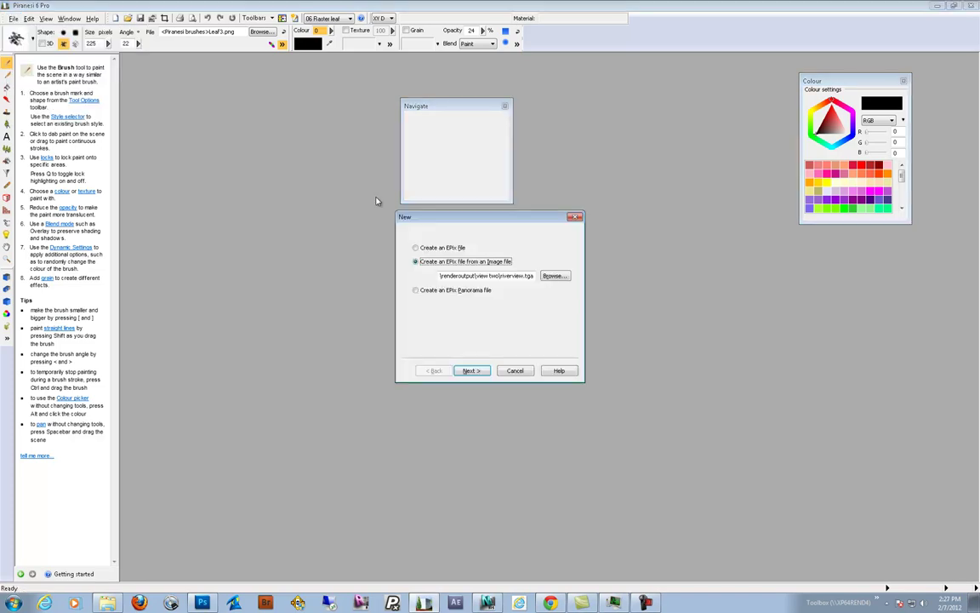
left_click(554, 276)
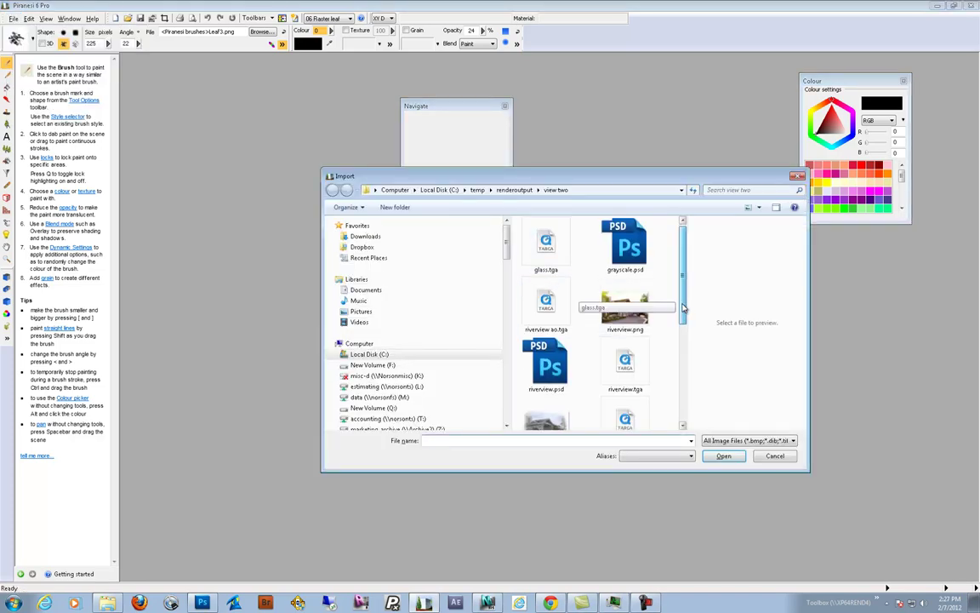
scroll(664, 306, "down", 3)
left_click(638, 299)
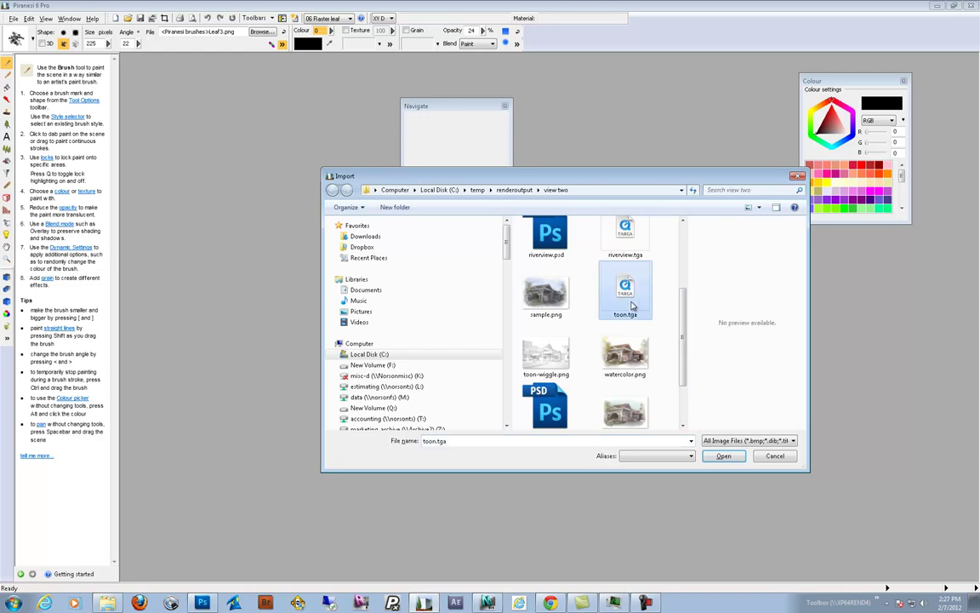
key("Return")
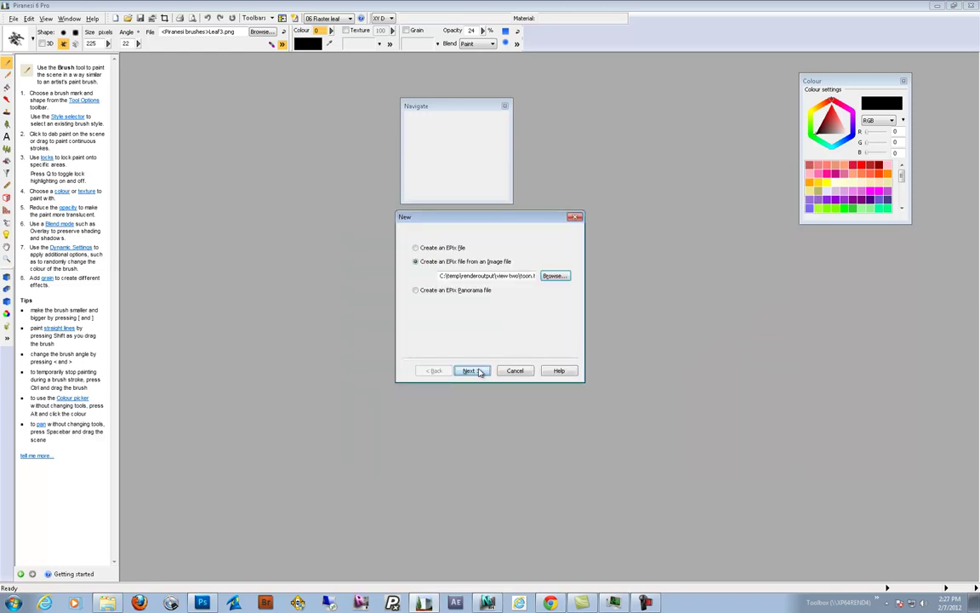
left_click(470, 371)
left_click(473, 371)
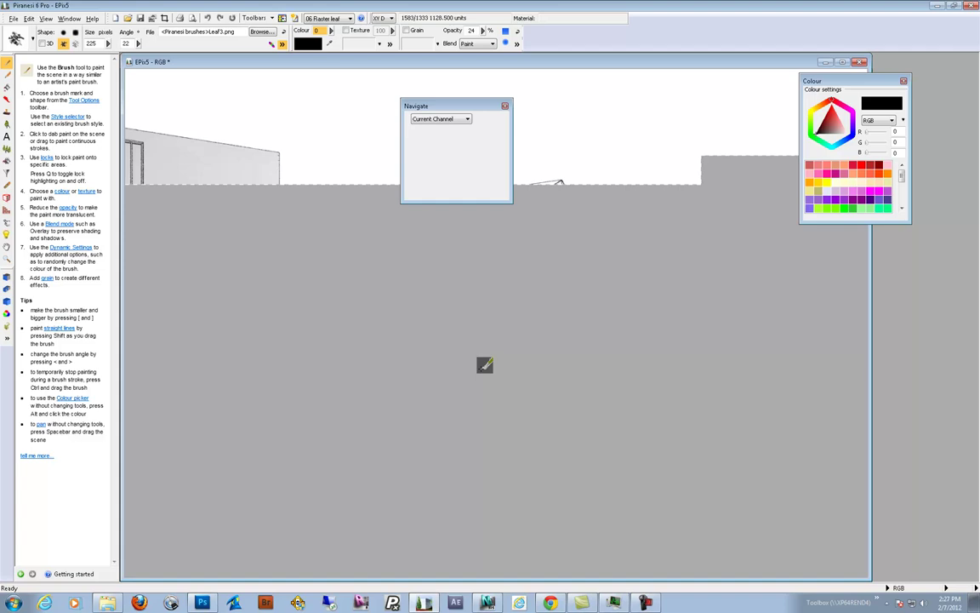
- Apply the 05 Wobble lines brush style to the scene, then return to Photoshop
left_click(34, 40)
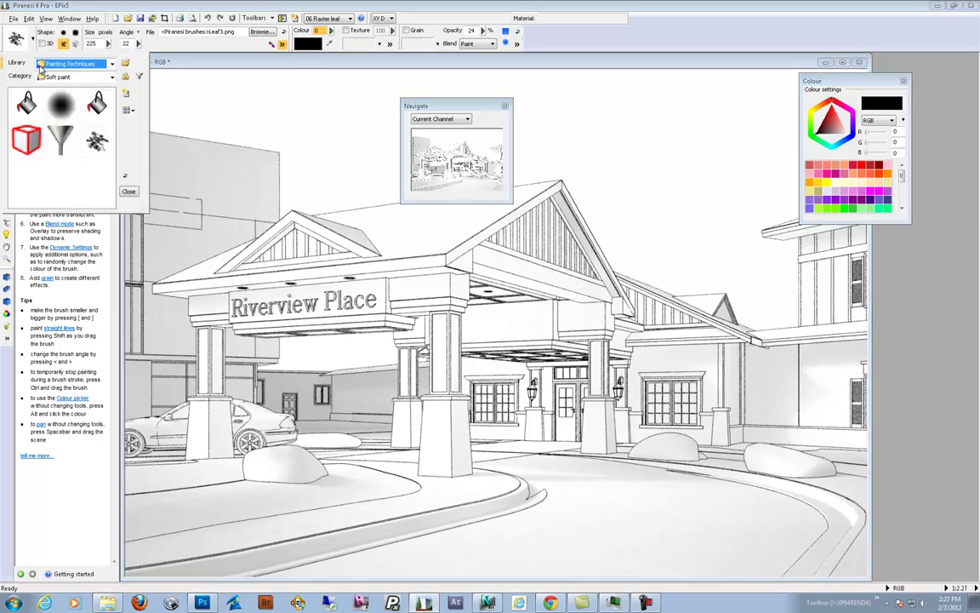
left_click(61, 141)
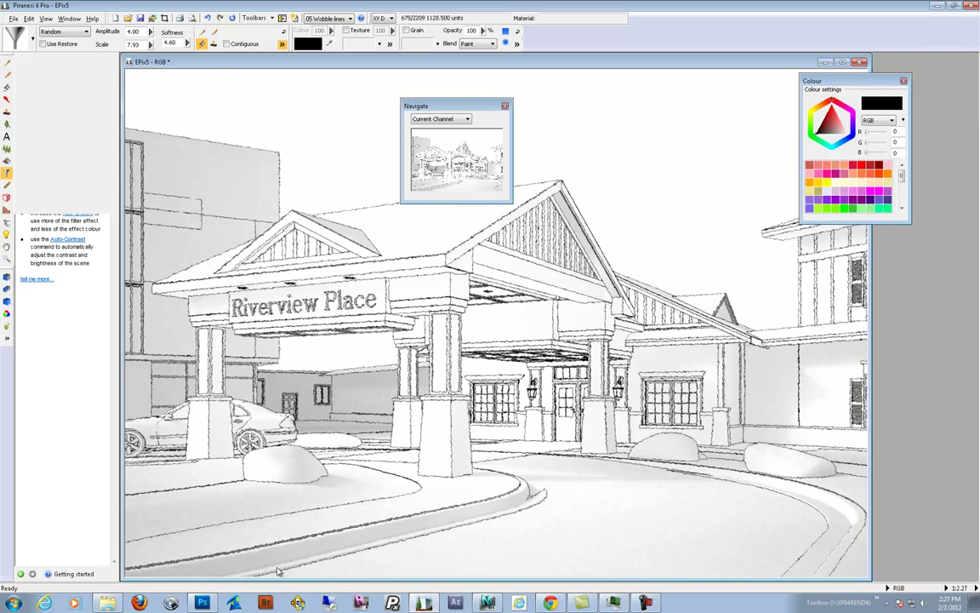
left_click(202, 602)
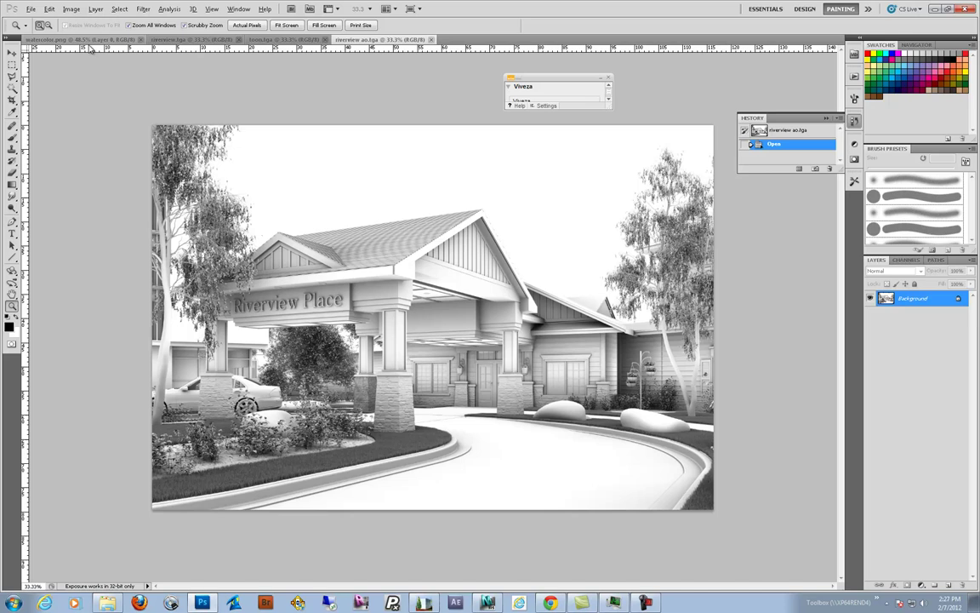
- Browse to the renderoutput > view two folder and show its files in Details view
left_click(83, 40)
left_click(30, 8)
left_click(38, 31)
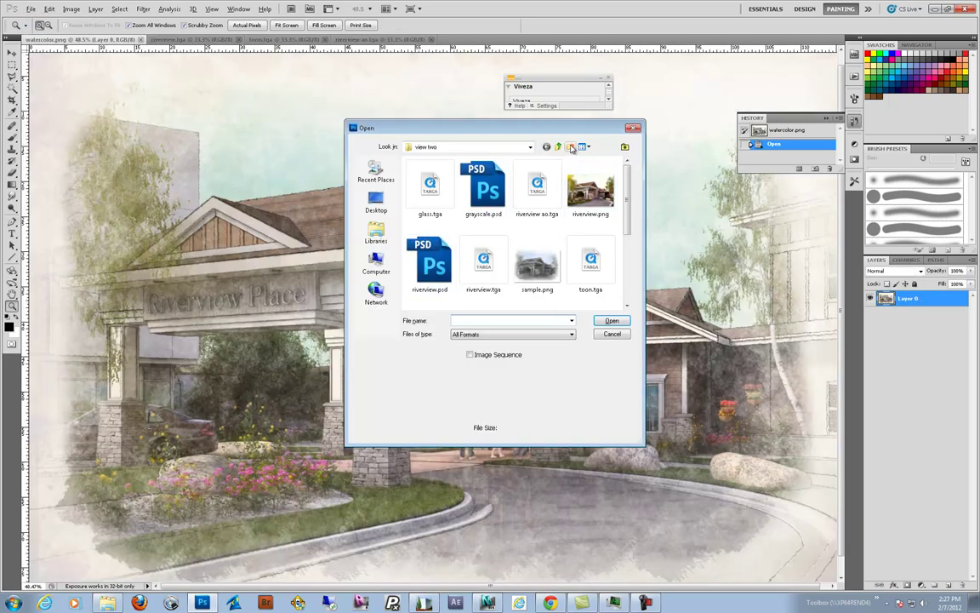
left_click(559, 146)
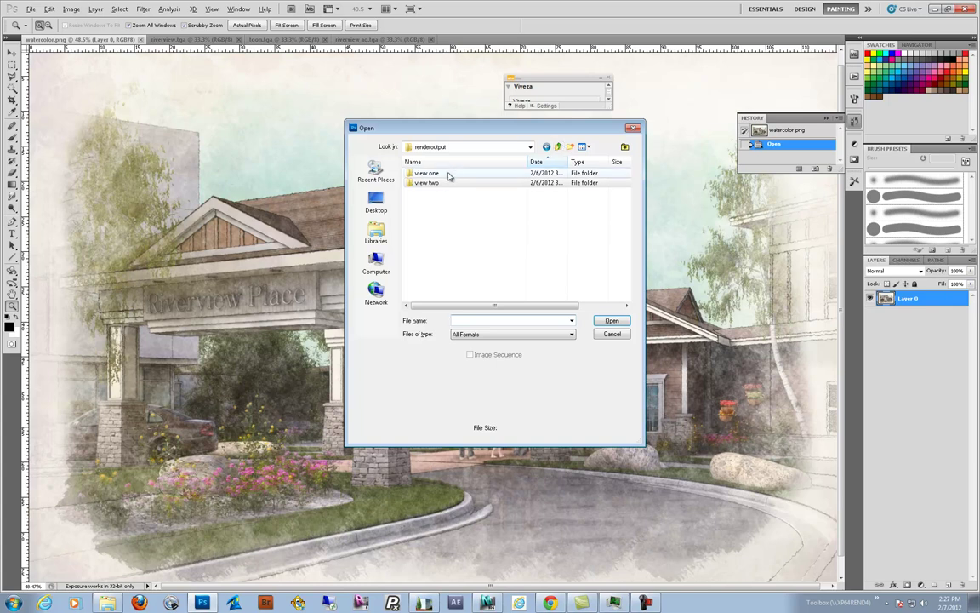
double_click(427, 182)
left_click(588, 147)
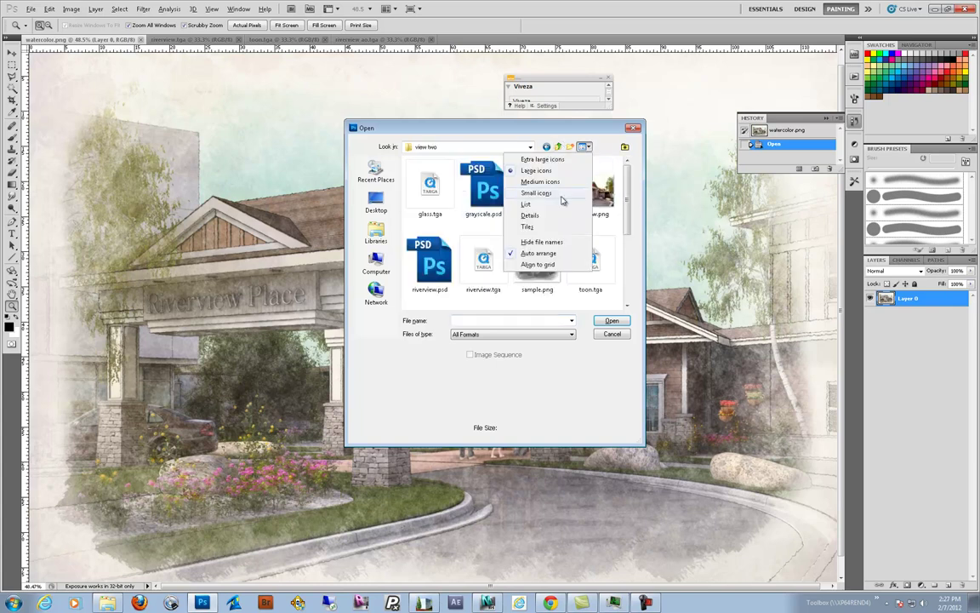
left_click(498, 192)
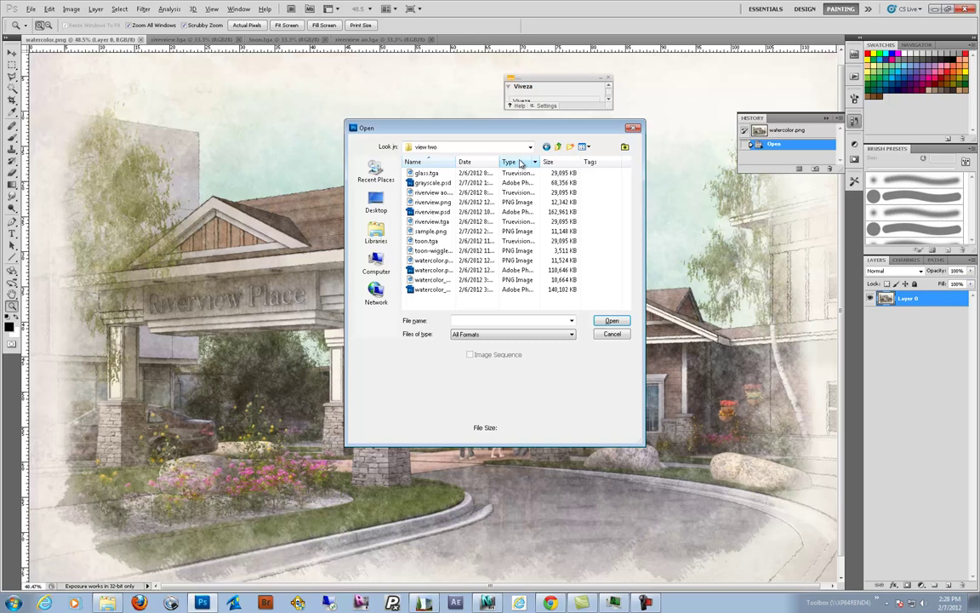
- Sort by date, open sample.png and toon-wiggle.png together, and display sample.png
left_click(466, 161)
left_click(434, 175)
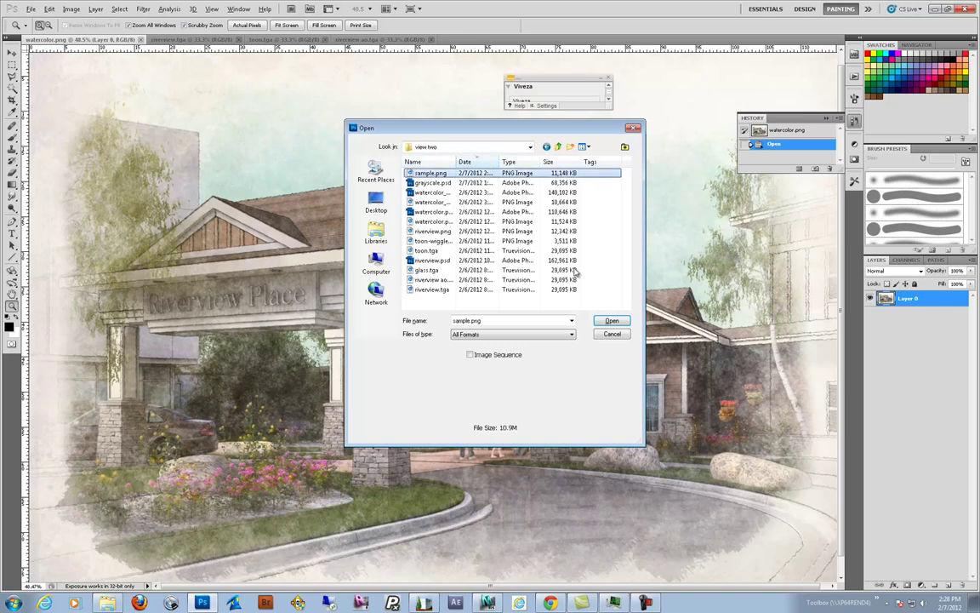
left_click(432, 241, "ctrl")
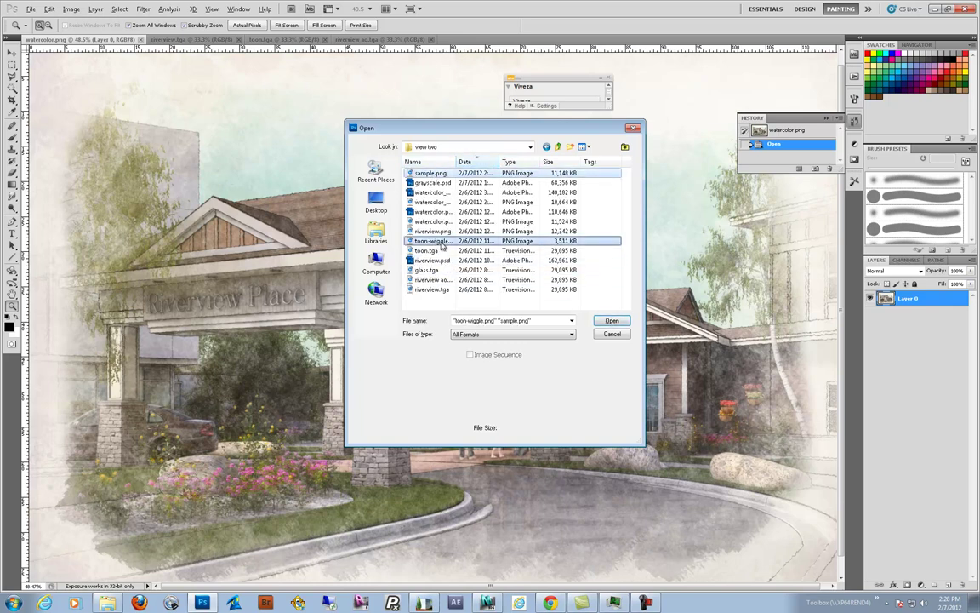
left_click(612, 322)
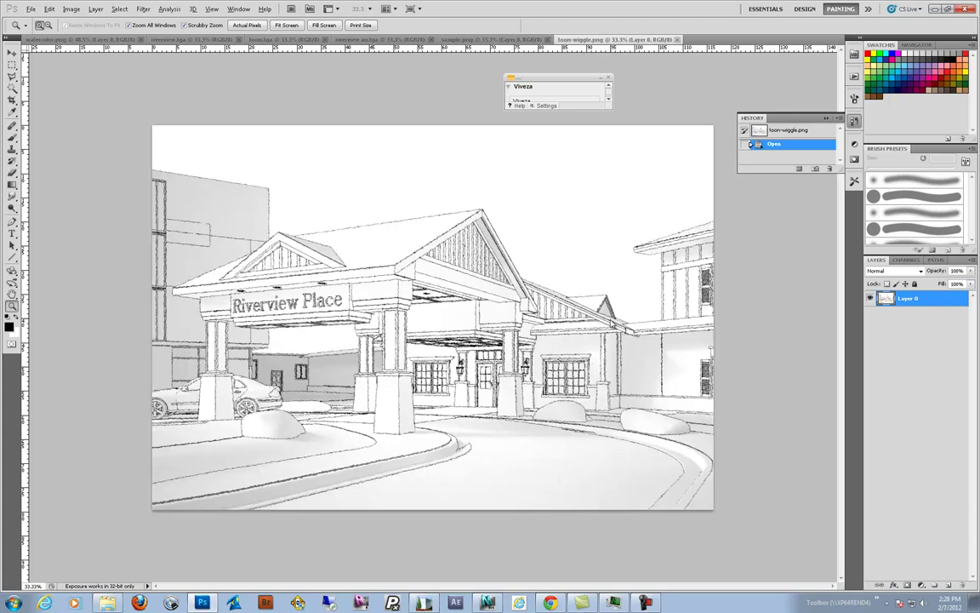
left_click(464, 40)
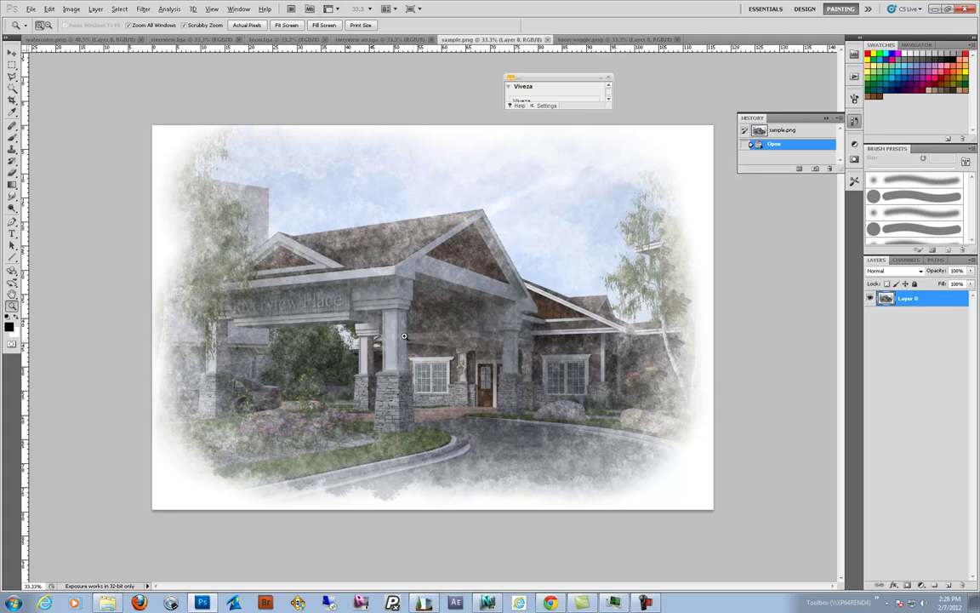
- Paste the toon-wiggle linework into sample.png as Layer 1 with Multiply blend mode
key("ctrl+Tab")
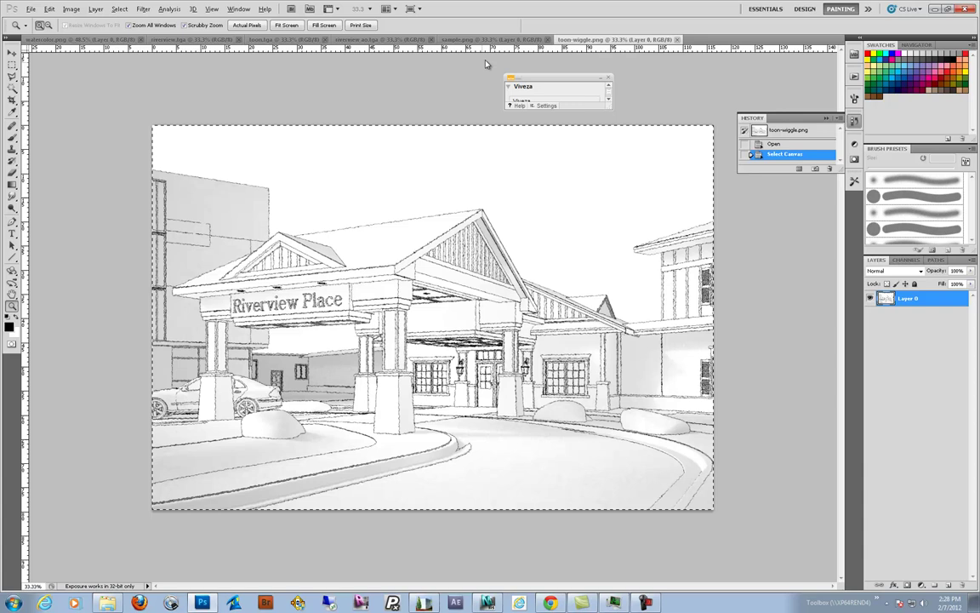
left_click(464, 40)
key("ctrl+v")
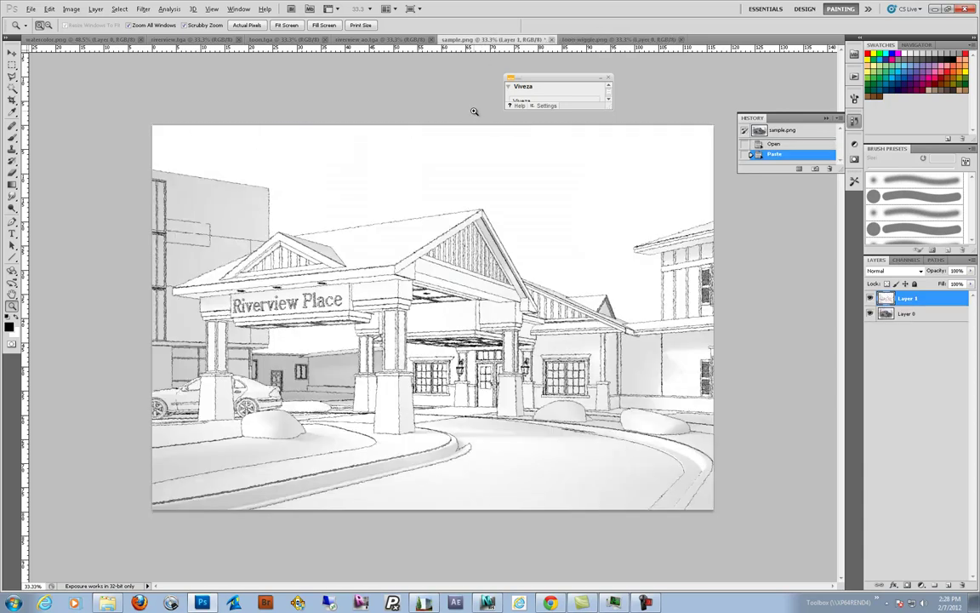
left_click(918, 271)
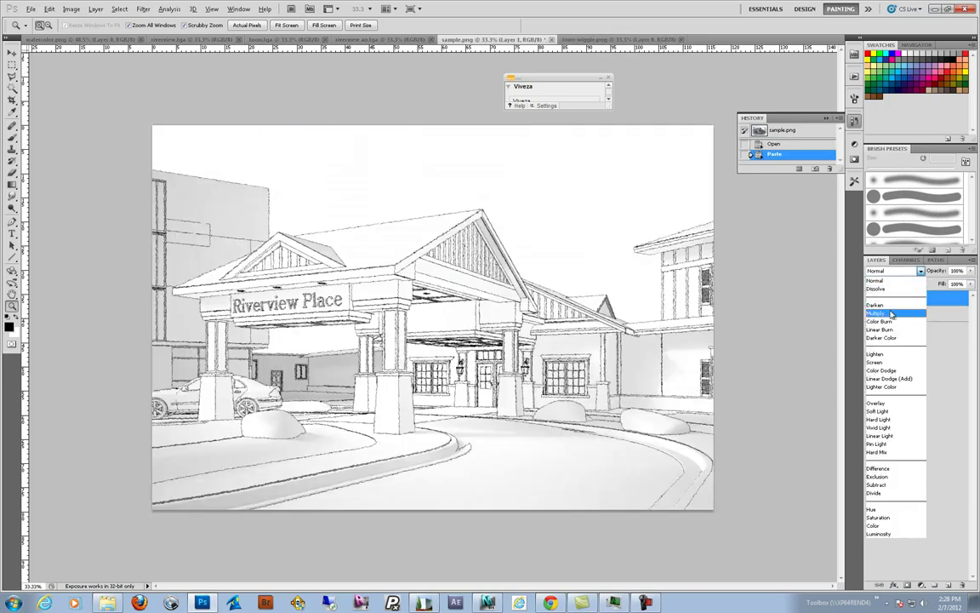
left_click(879, 287)
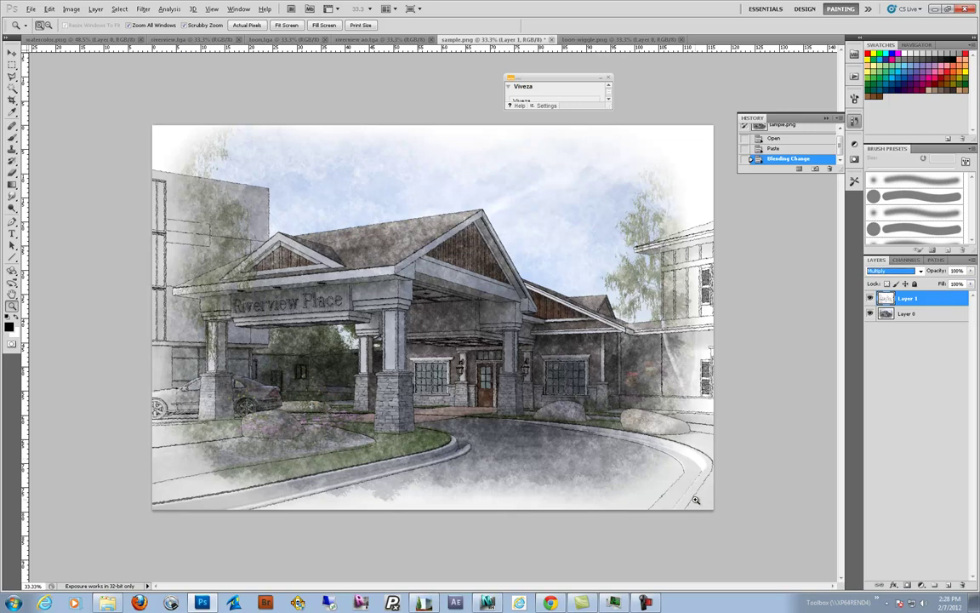
- Replace Layer 1's white mask with a black mask that hides the sketch
left_click(909, 586)
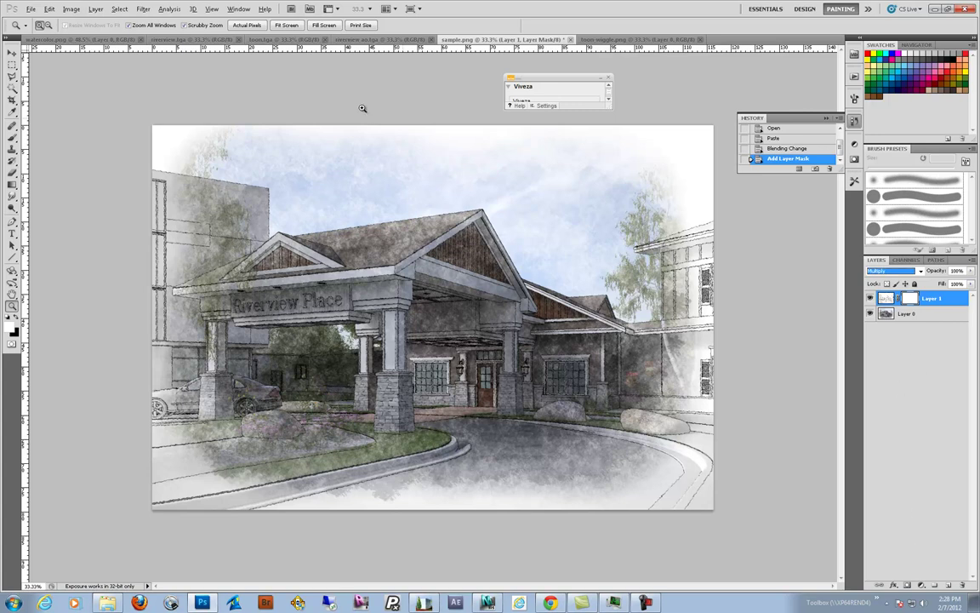
left_click(49, 8)
left_click(68, 20)
key("alt")
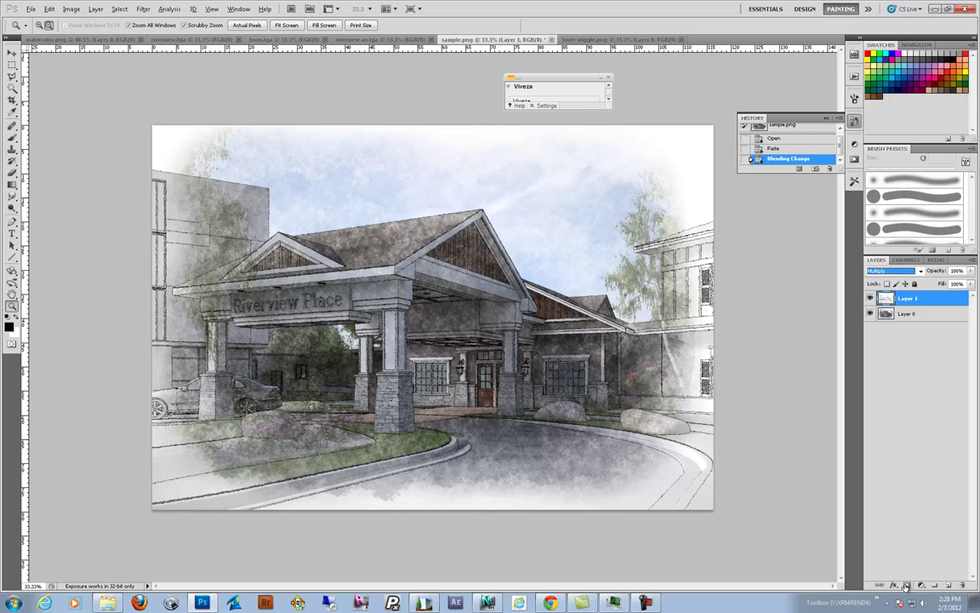
left_click(906, 585, "alt")
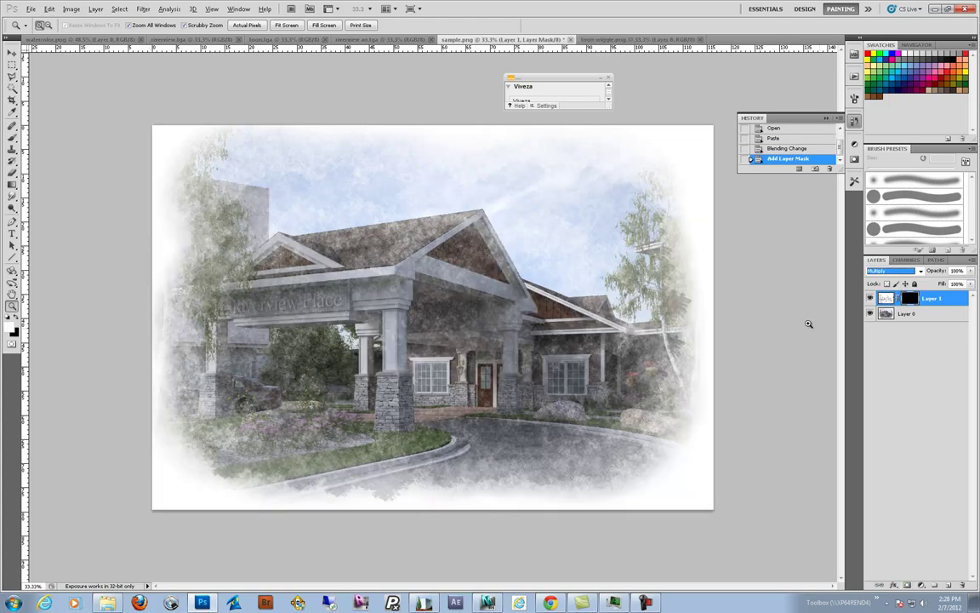
- Drag 56% opacity gradients on the mask to reveal the linework toward the centre
left_click(12, 185)
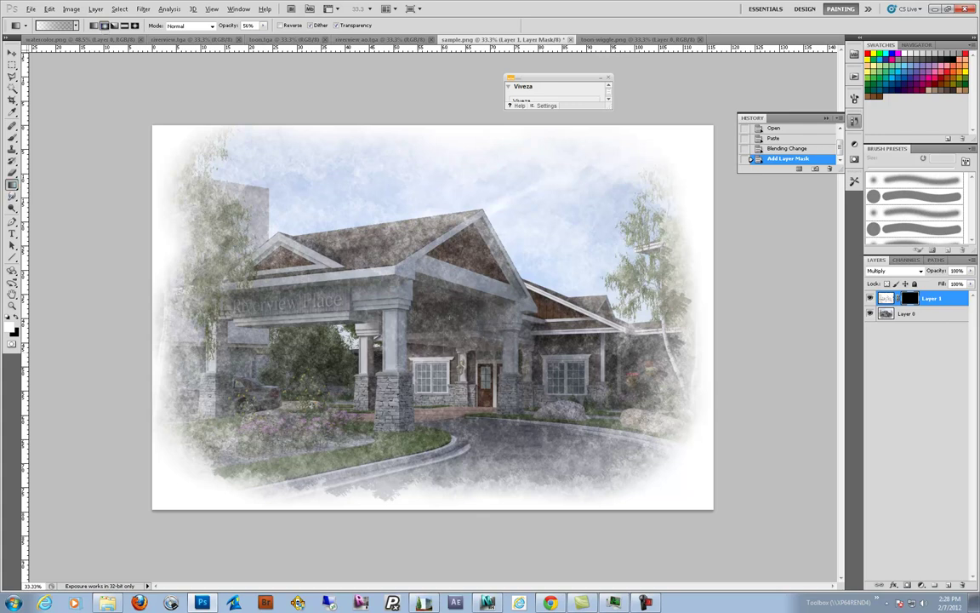
left_click_drag(421, 336, 477, 374)
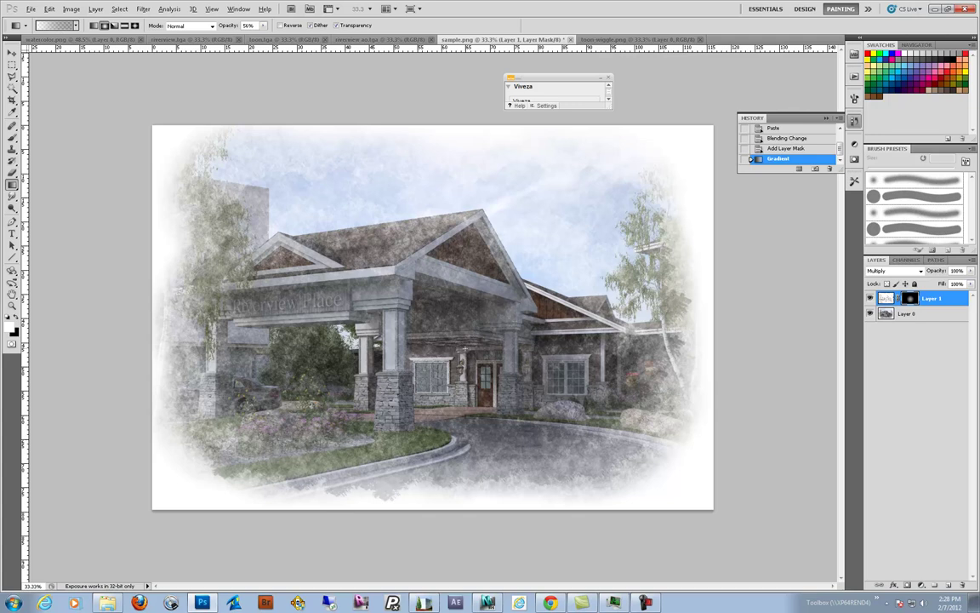
left_click_drag(402, 226, 400, 341)
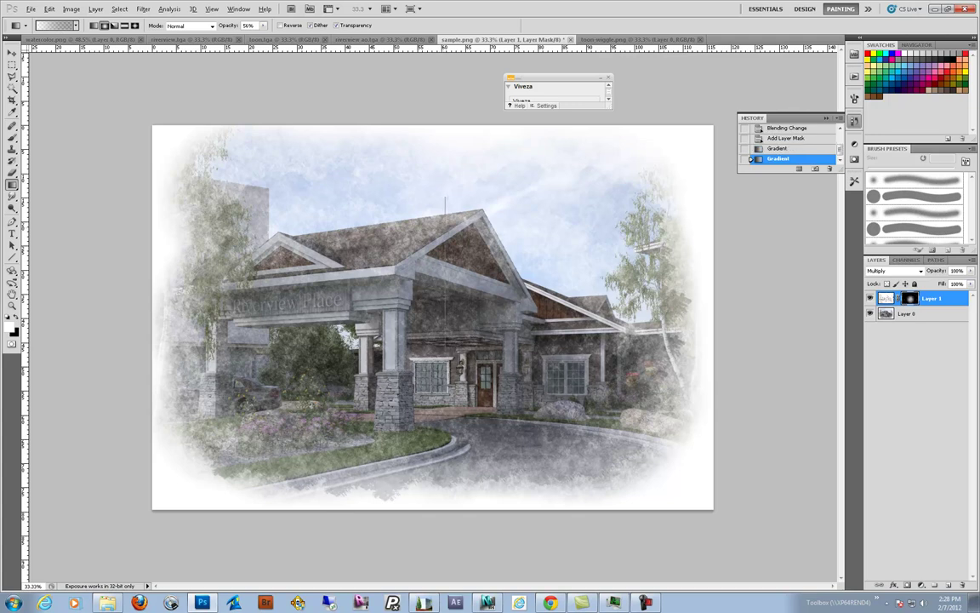
left_click_drag(445, 204, 457, 250)
left_click_drag(553, 361, 631, 390)
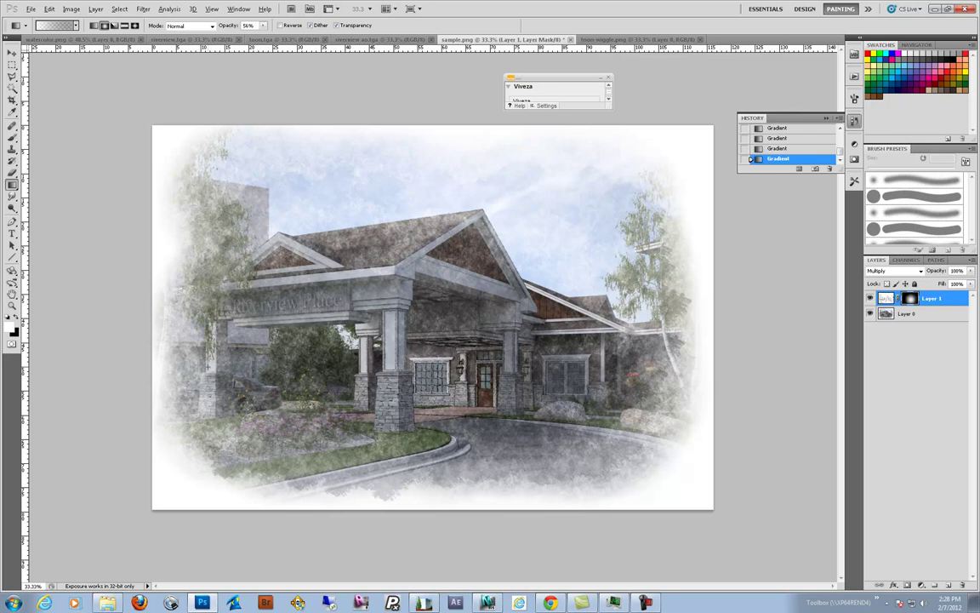
- Paste the line sketch again above Layer 0 as Layer 2, set to Multiply
left_click(885, 316)
key("ctrl+v")
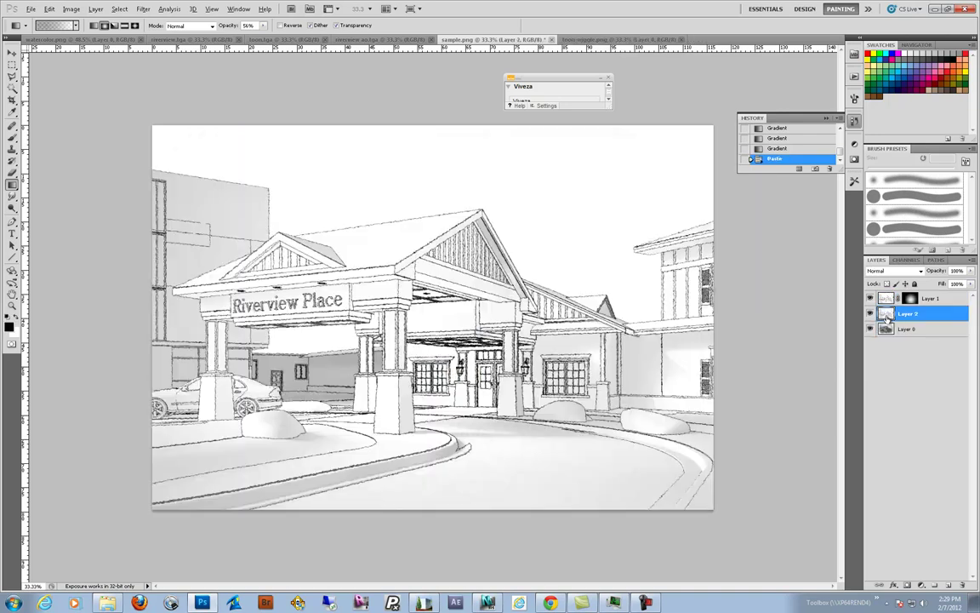
left_click(894, 270)
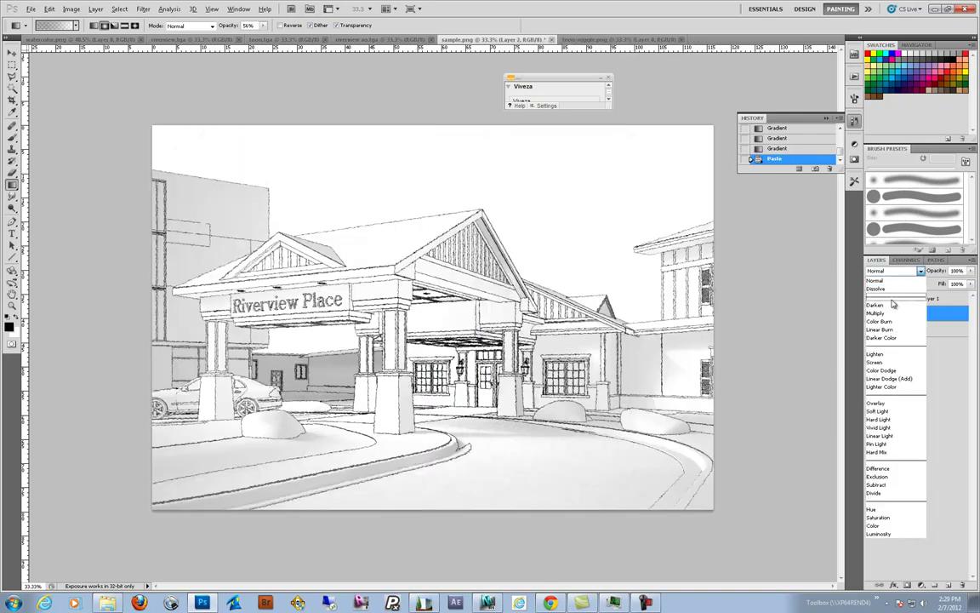
left_click(887, 314)
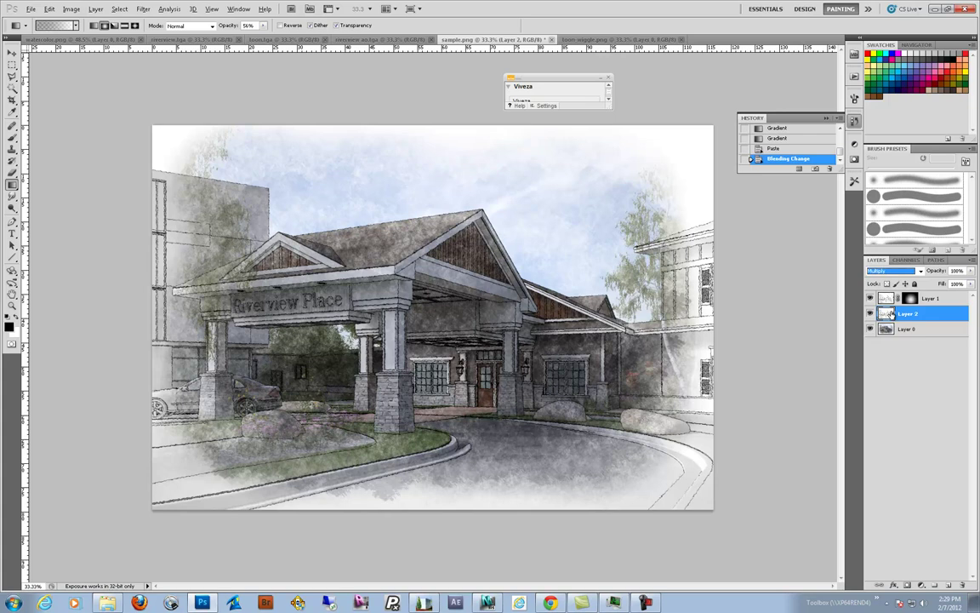
- Mask Layer 2 with a gradient fade and compare it with Layers 1 and 2 toggled
left_click(906, 586)
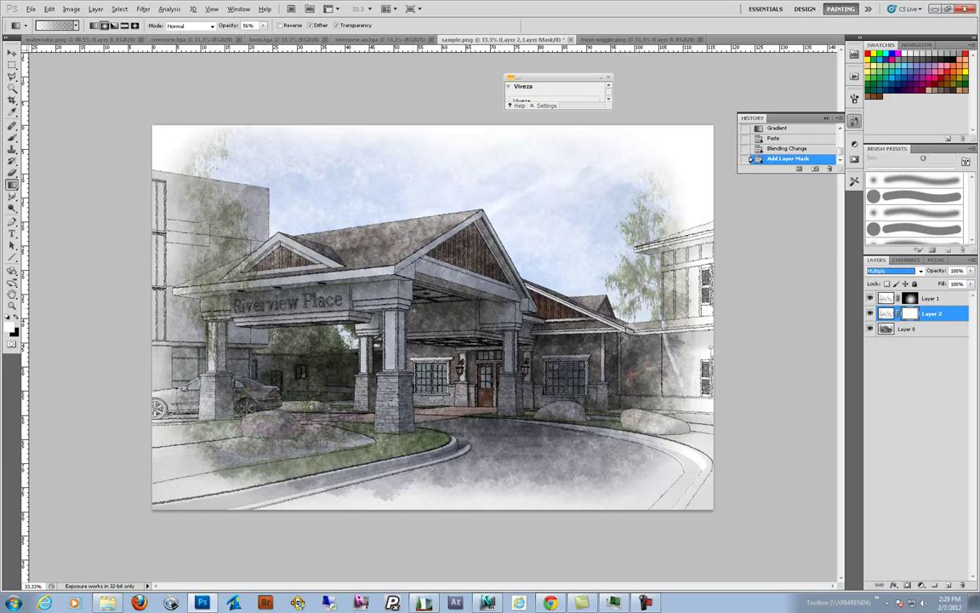
left_click(496, 145)
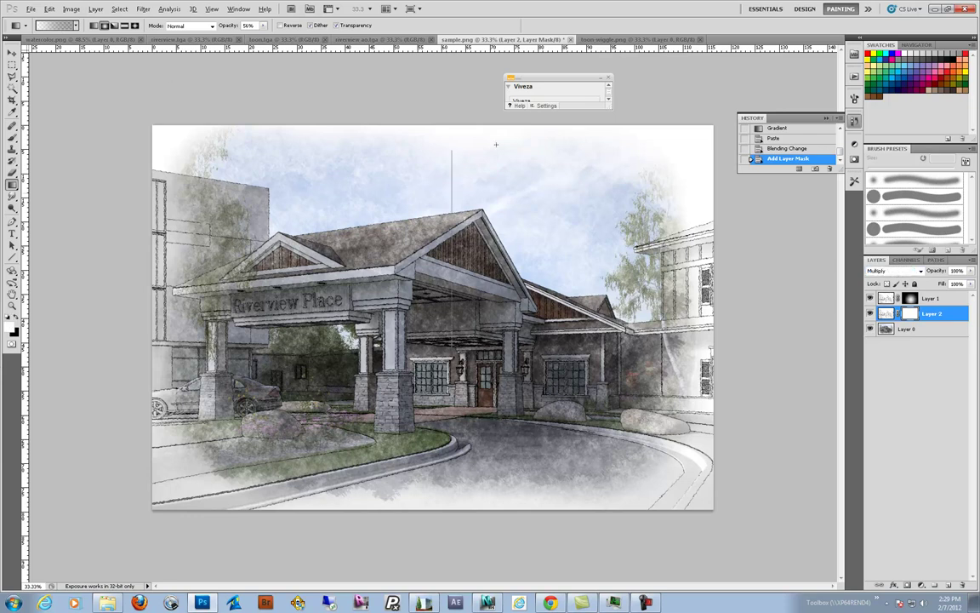
left_click_drag(451, 112, 451, 112)
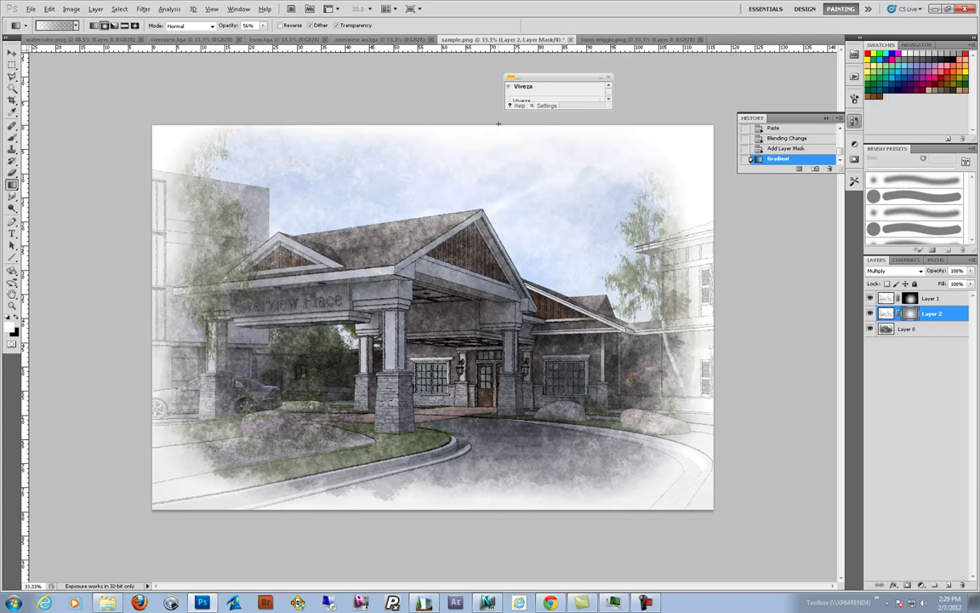
left_click(870, 313)
left_click(870, 313)
left_click(870, 313)
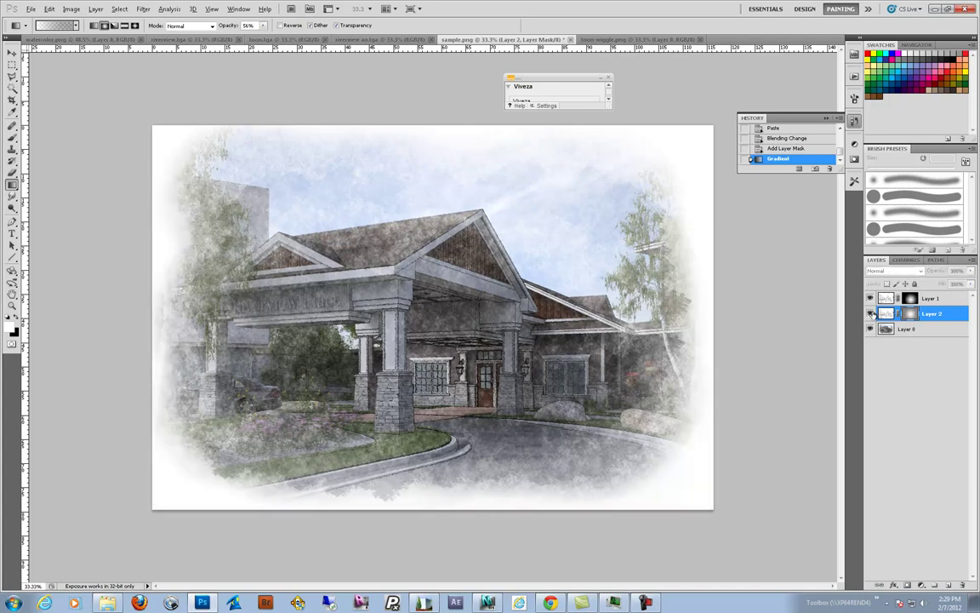
left_click(869, 314)
left_click(869, 298)
left_click(870, 299)
left_click(869, 298)
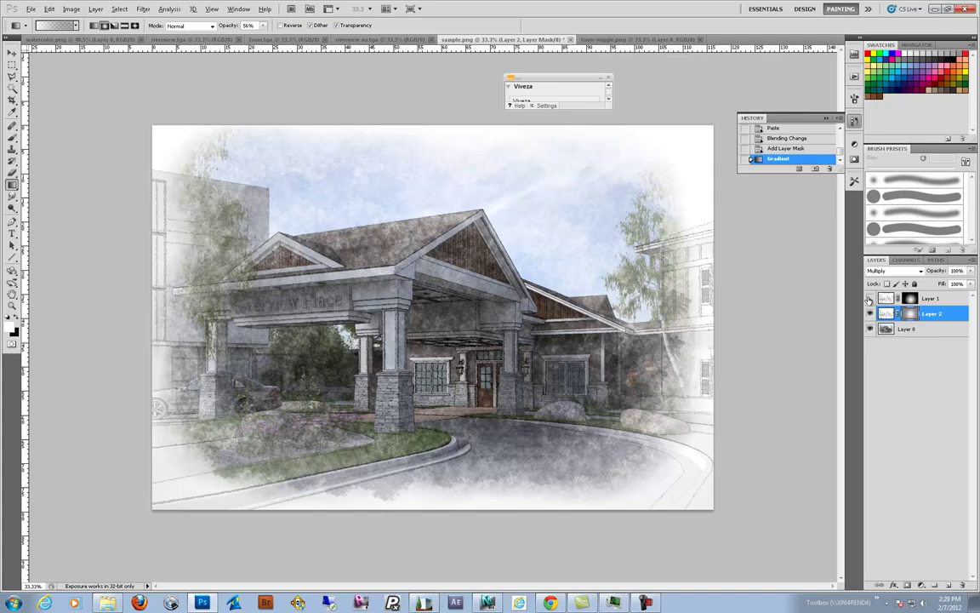
left_click(870, 298)
- Duplicate Layer 2 as Layer 2 copy, compare it on and off, then select Layer 1
left_click(885, 314)
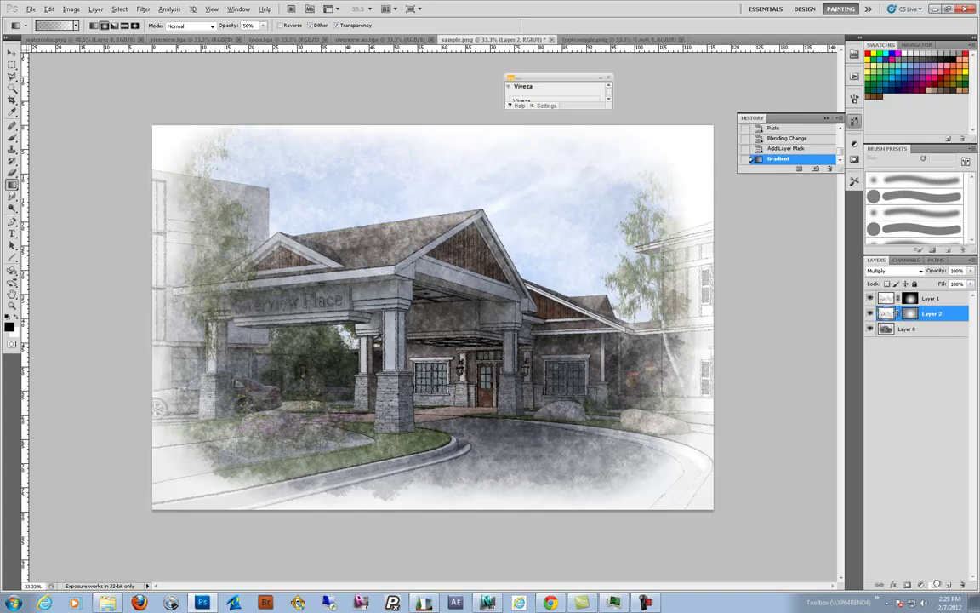
left_click_drag(947, 585, 947, 585)
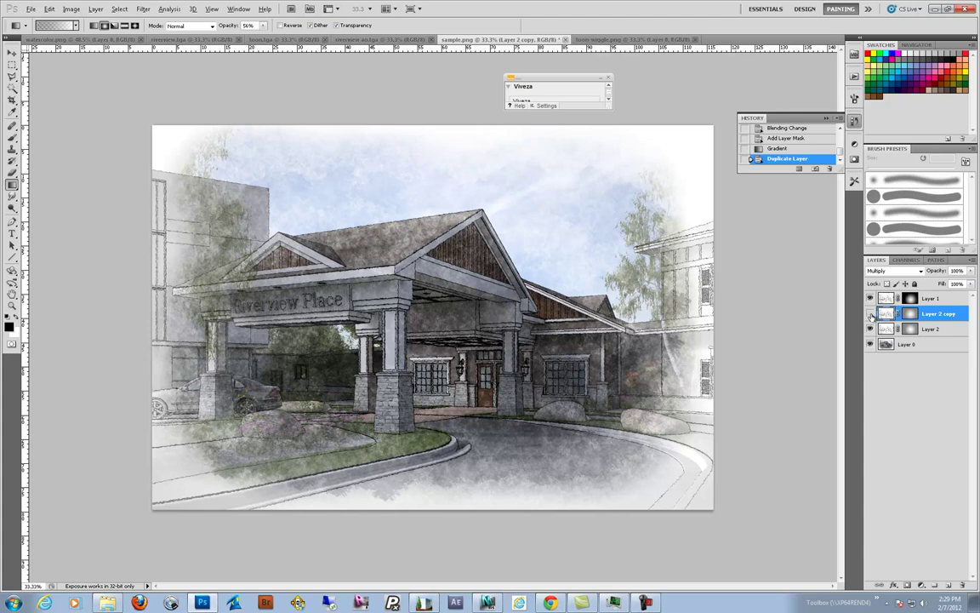
left_click(870, 314)
left_click(870, 314)
left_click(870, 314)
left_click(869, 314)
left_click(885, 299)
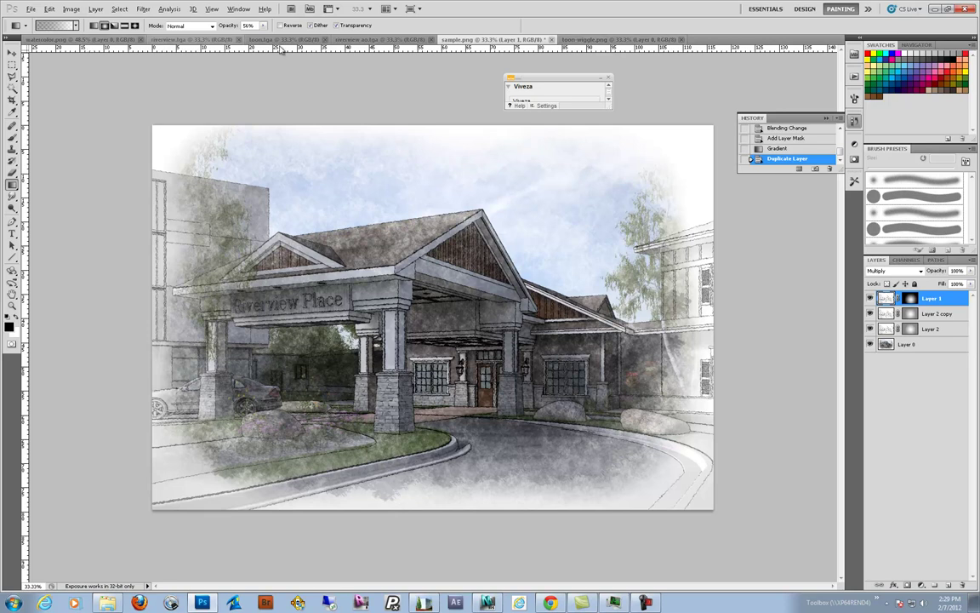
- Paste the riverview ao.tga grey render into sample.png as Layer 3
left_click(341, 40)
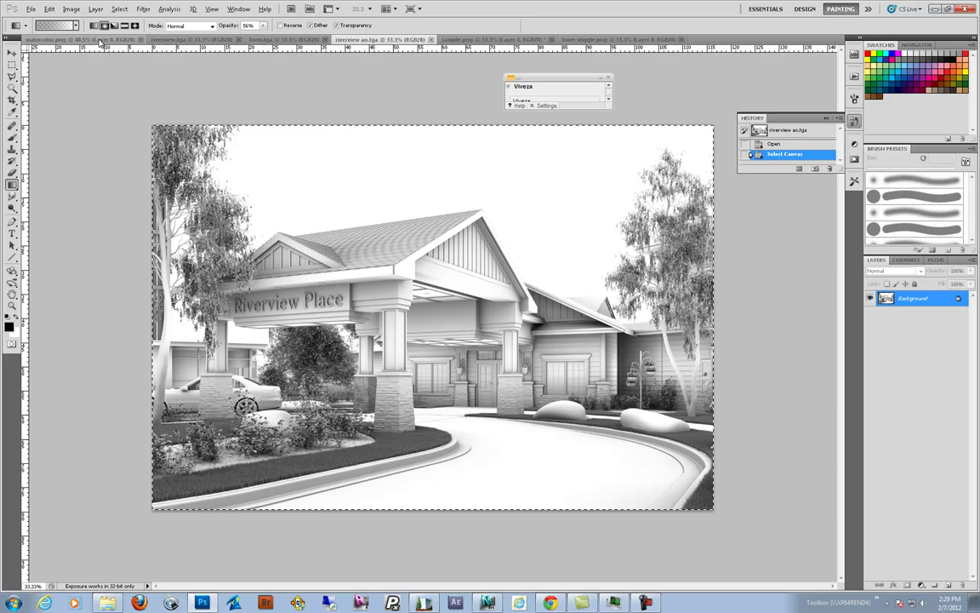
left_click(92, 39)
left_click(196, 40)
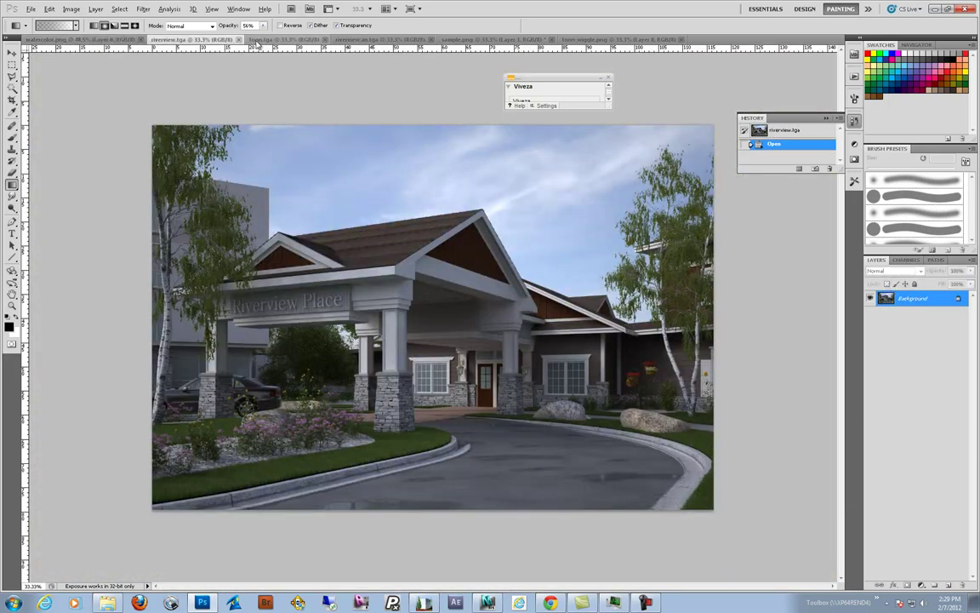
left_click(262, 40)
left_click(491, 40)
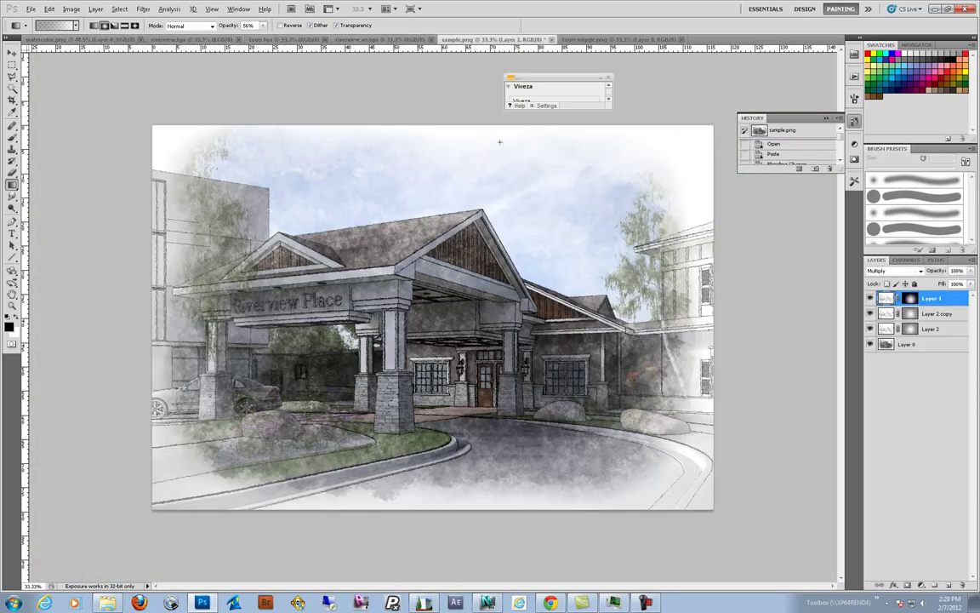
key("ctrl+v")
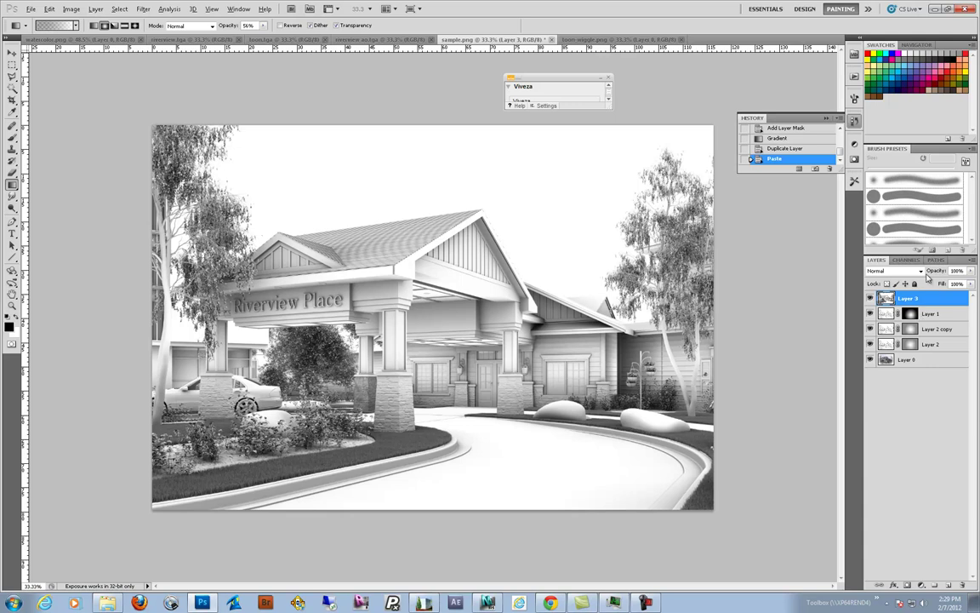
- Set Layer 3 to Multiply at 11% opacity and toggle it to compare
left_click(893, 271)
left_click(889, 294)
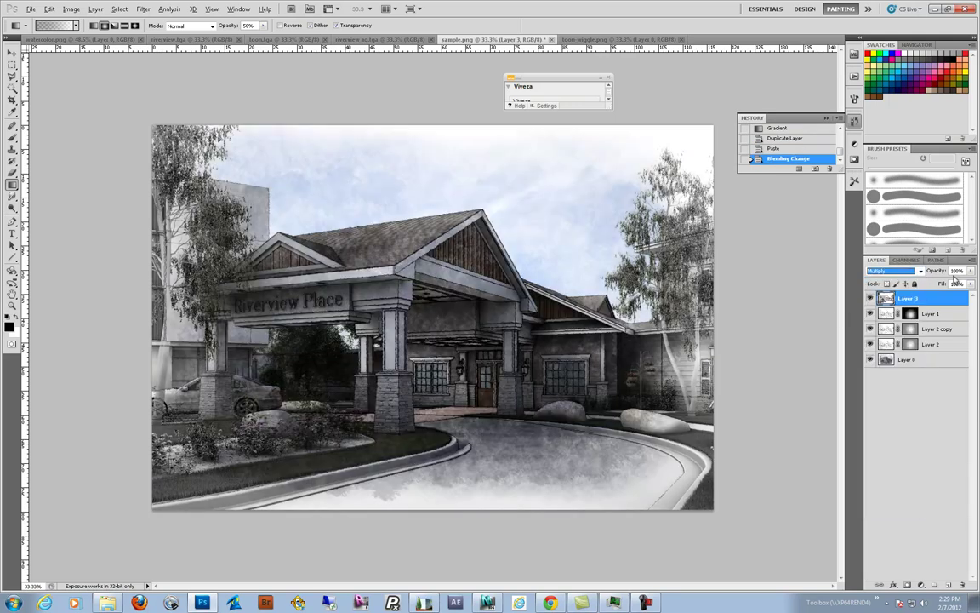
left_click(970, 270)
left_click_drag(964, 284, 926, 287)
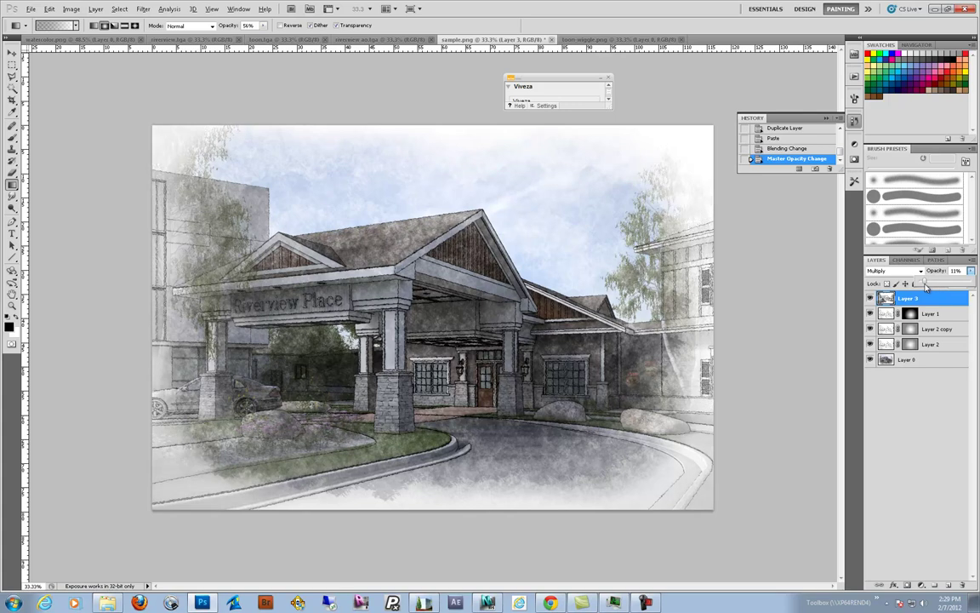
left_click(870, 298)
left_click(869, 298)
left_click(870, 298)
left_click(870, 298)
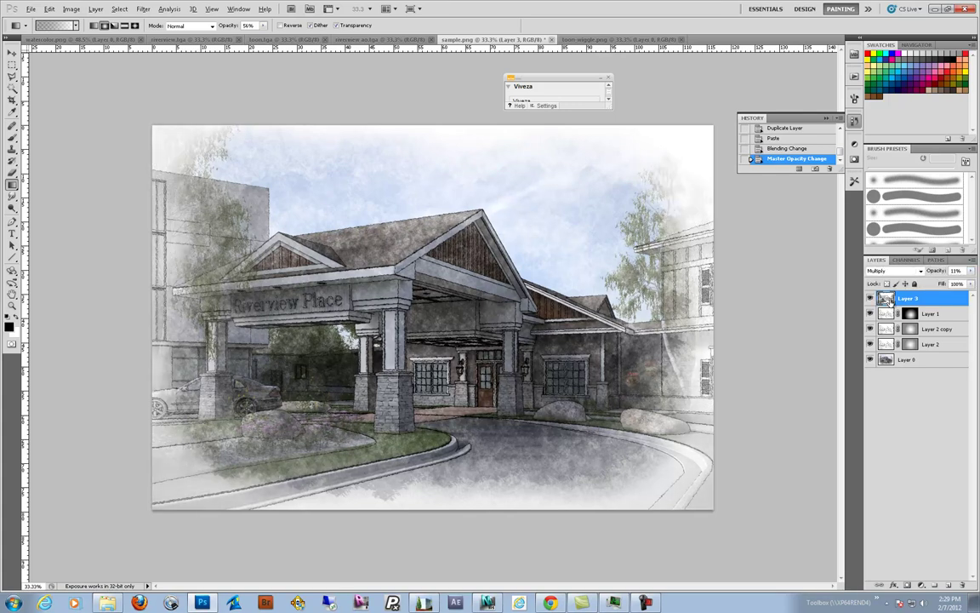
- In the Open dialog, browse Network > XP64REND4 > Toolbox > Textures > Water Color
left_click(30, 9)
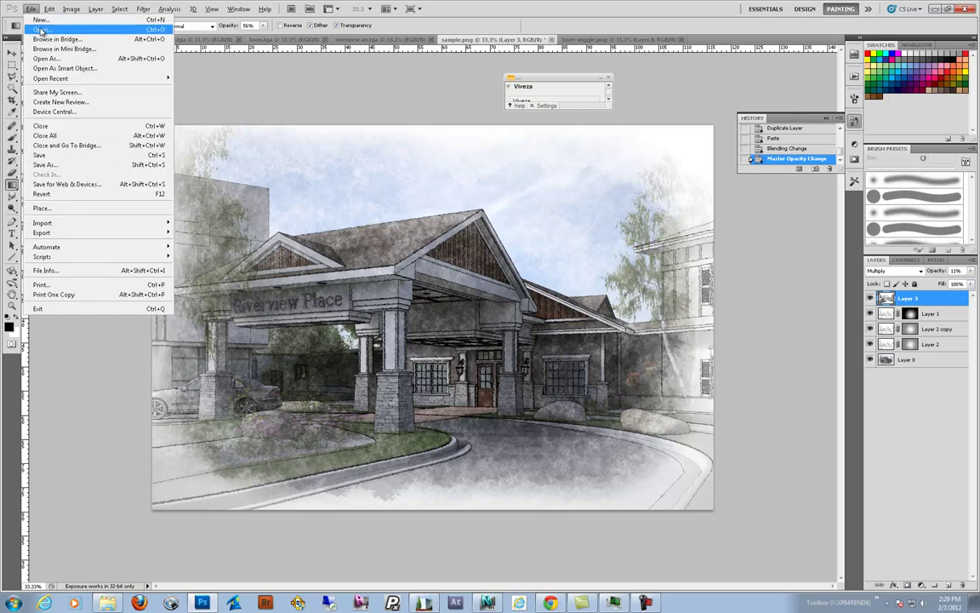
left_click(38, 26)
left_click(433, 147)
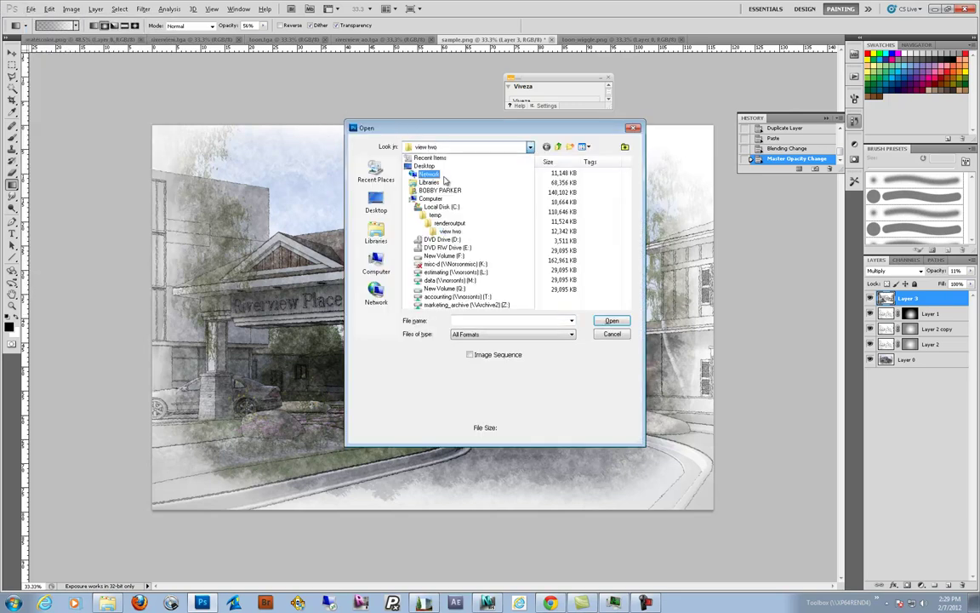
left_click(445, 181)
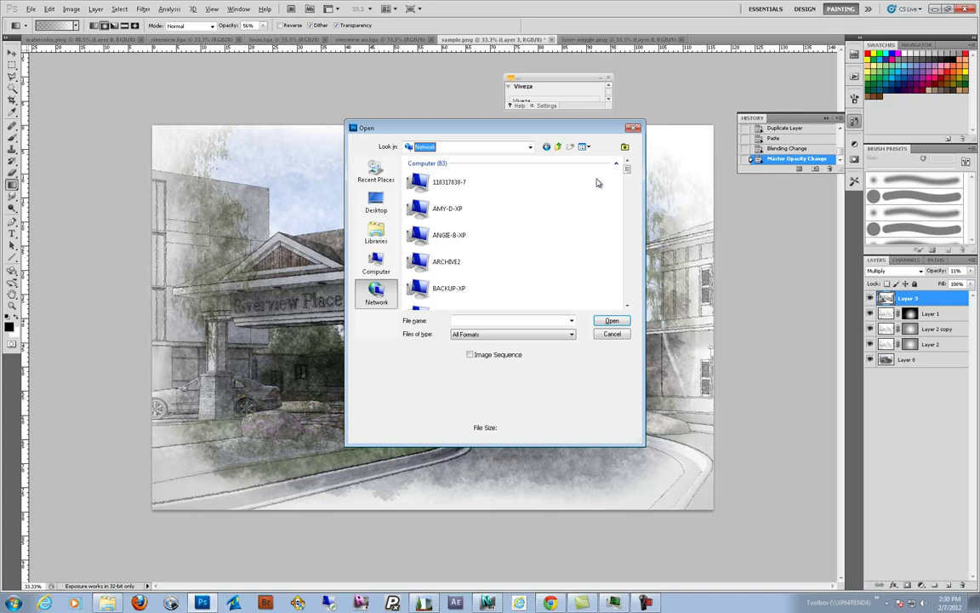
left_click_drag(627, 170, 627, 299)
double_click(432, 296)
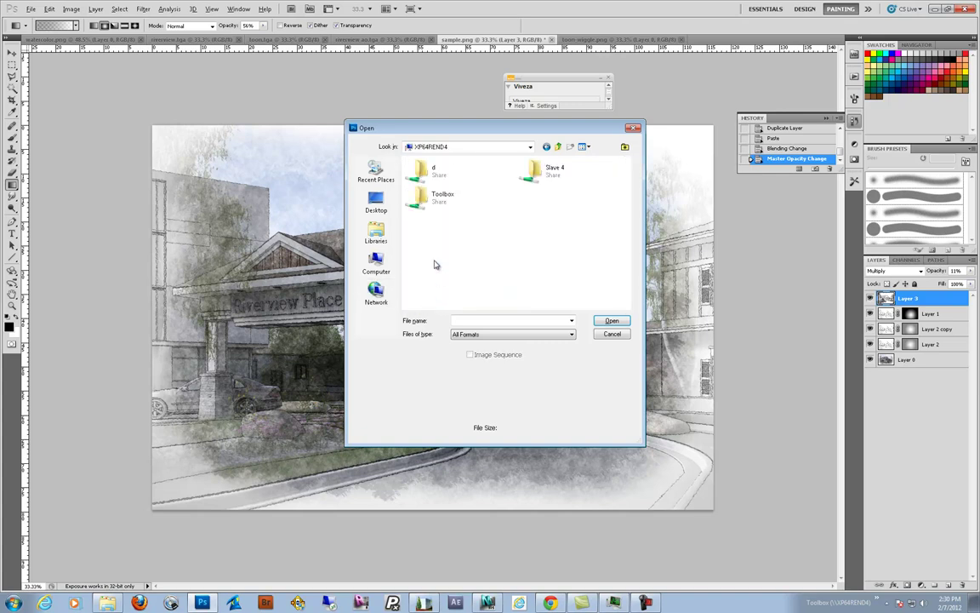
double_click(429, 197)
double_click(437, 211)
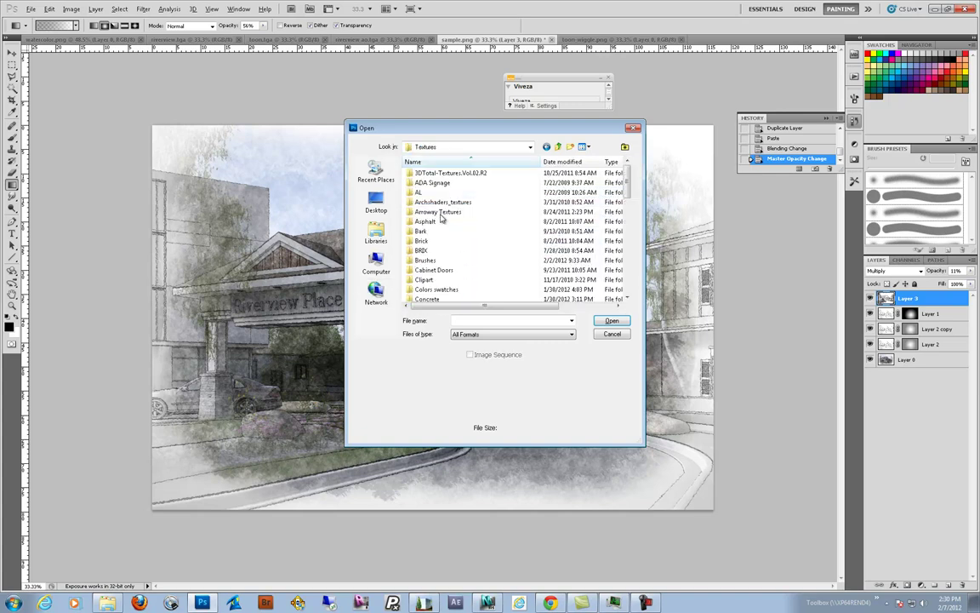
scroll(470, 227, "down", 6)
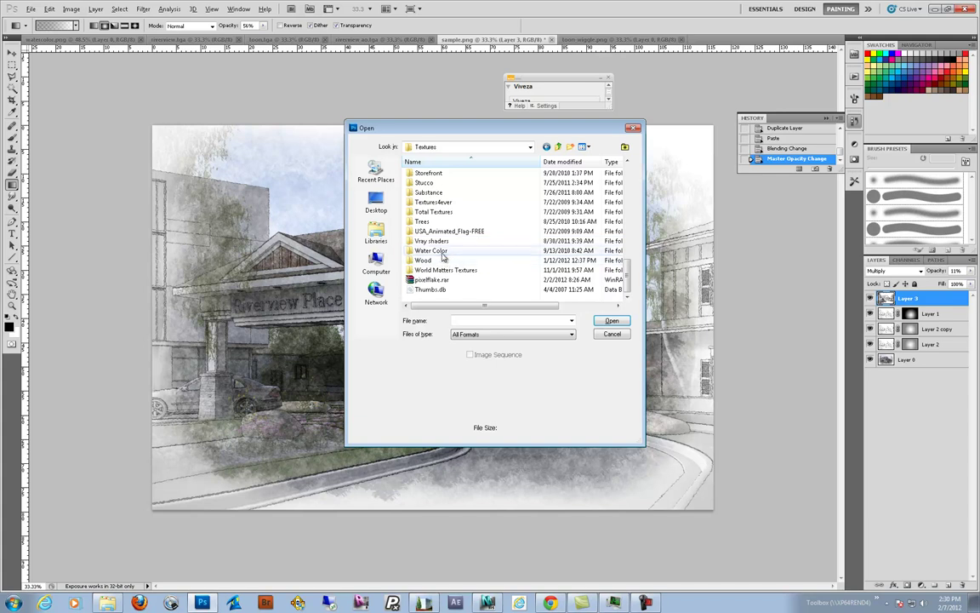
double_click(431, 250)
- Compare the textures in the paper folder and open paper05.jpg as a new document
left_click(434, 212)
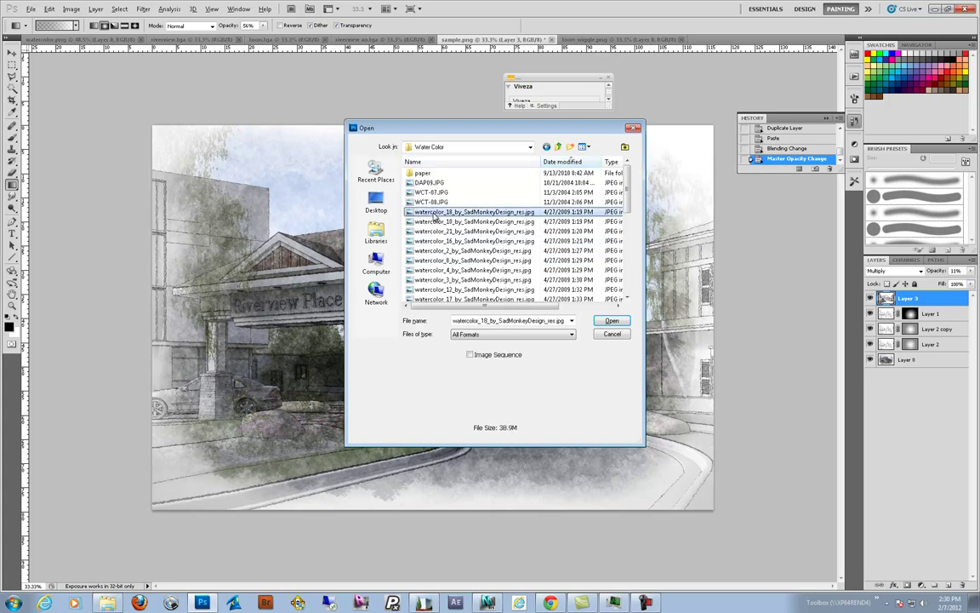
double_click(423, 173)
left_click(440, 231)
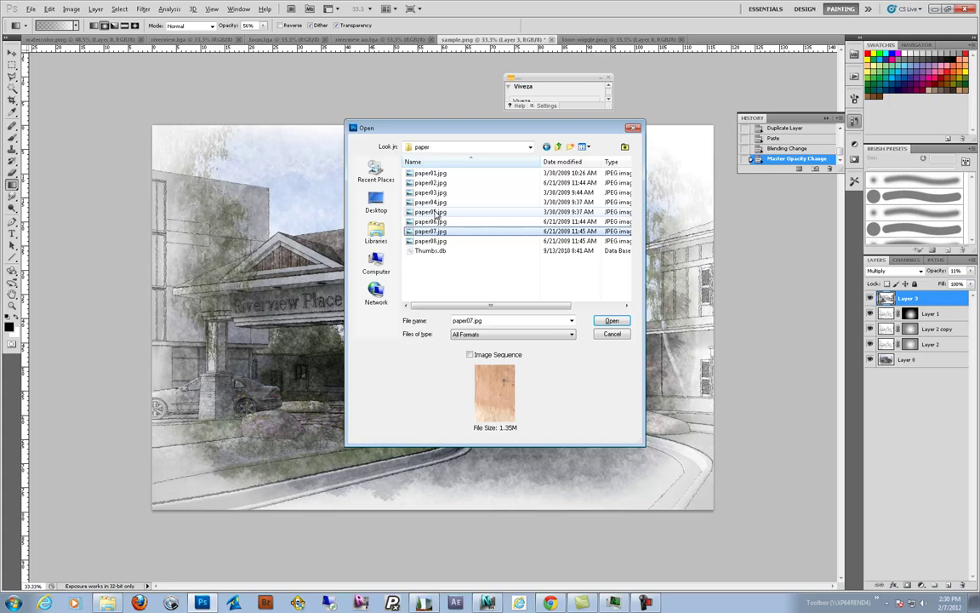
left_click(435, 203)
left_click(434, 193)
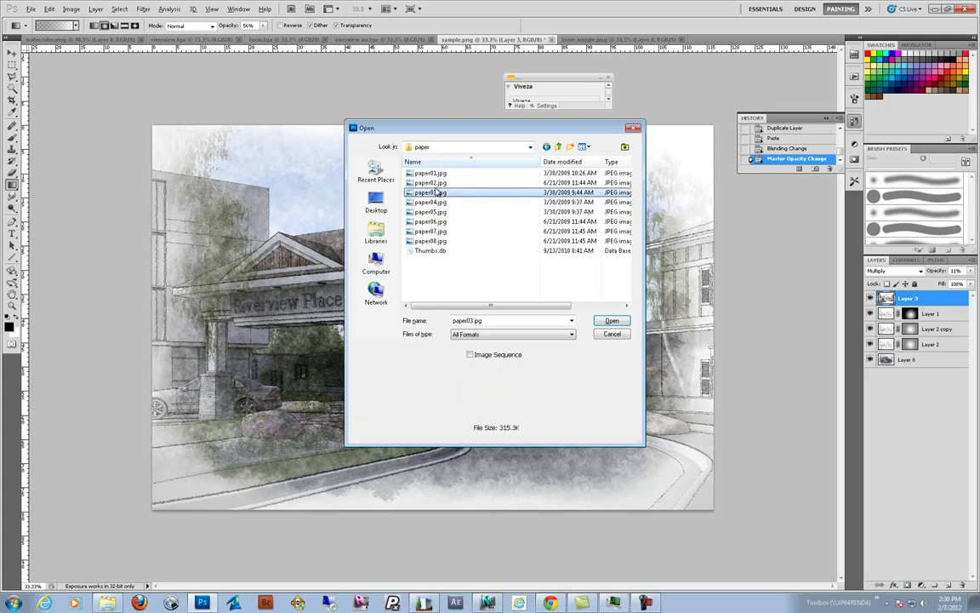
left_click(436, 183)
left_click(433, 173)
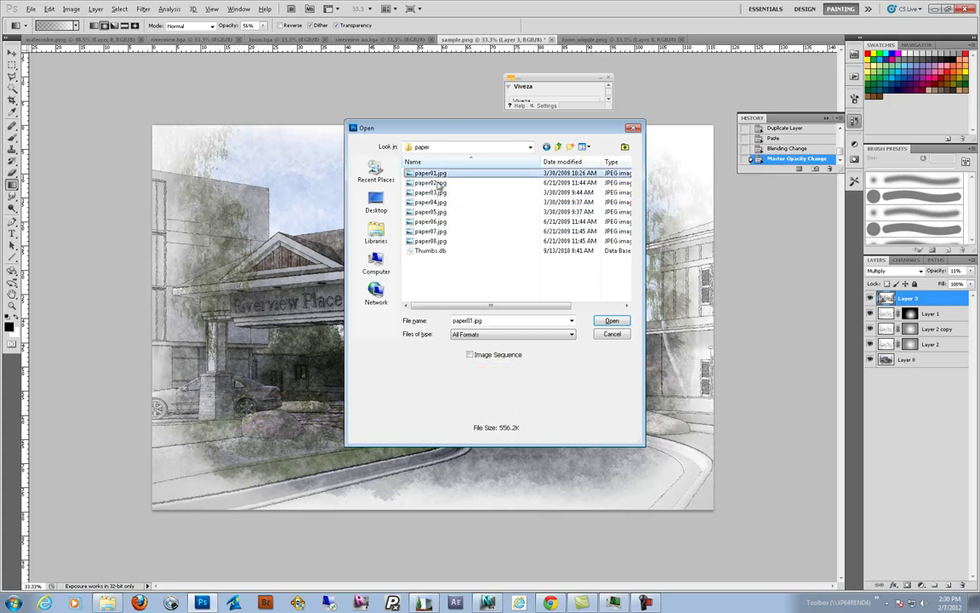
left_click(435, 202)
left_click(435, 193)
left_click(434, 212)
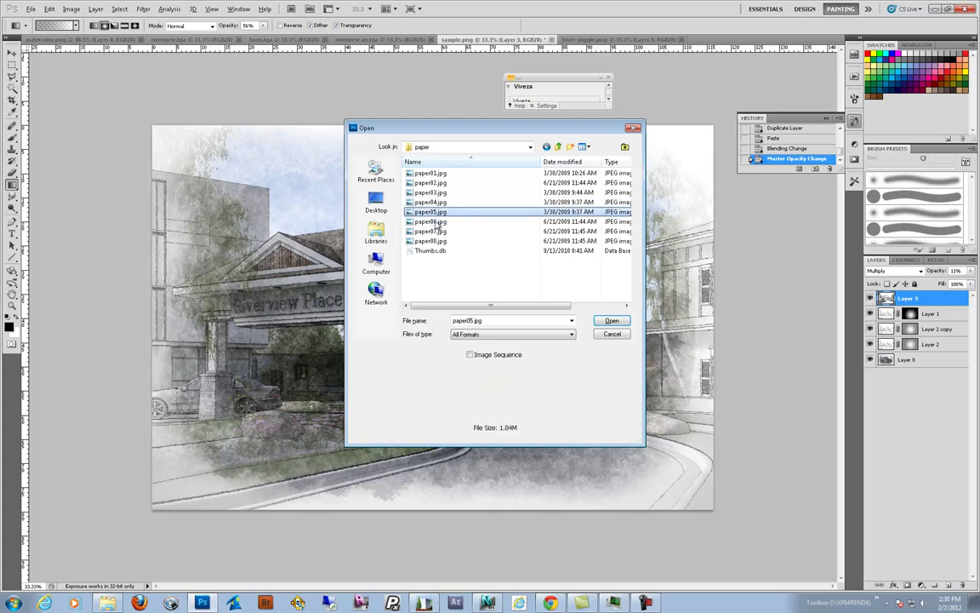
left_click(629, 325)
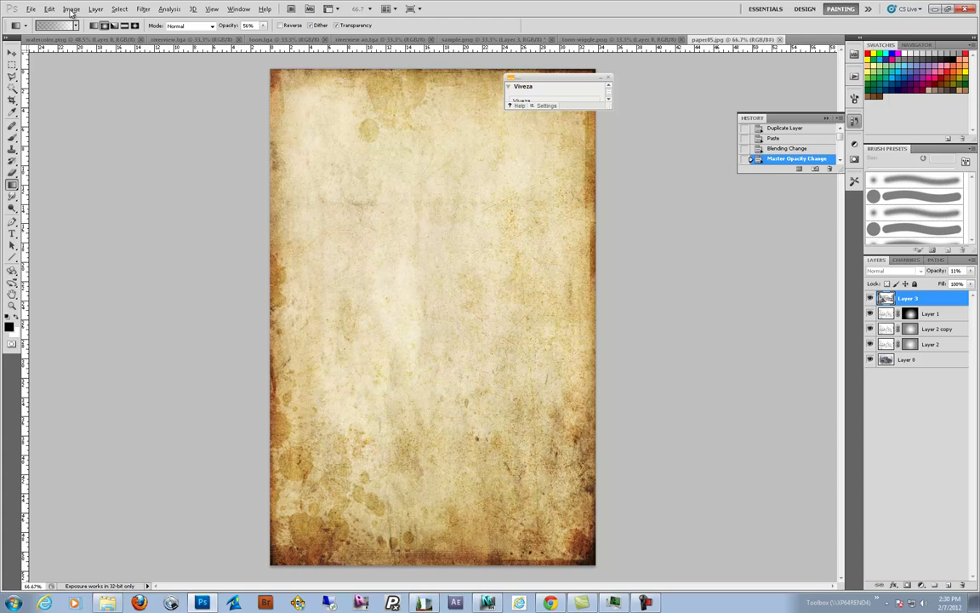
- Rotate the paper texture 90° clockwise to landscape and select the whole canvas
left_click(71, 9)
mouse_move(92, 101)
left_click(196, 112)
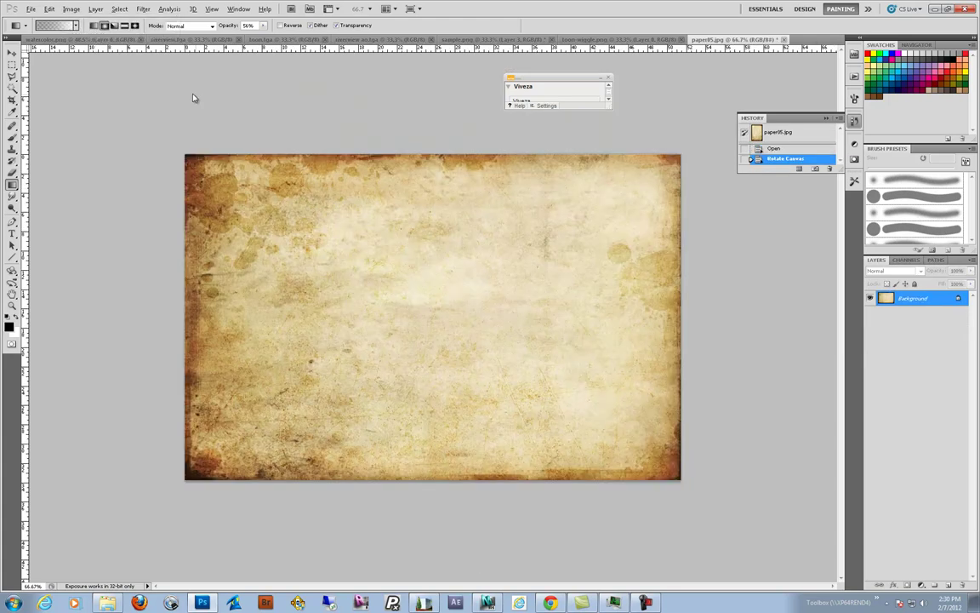
key("ctrl+a")
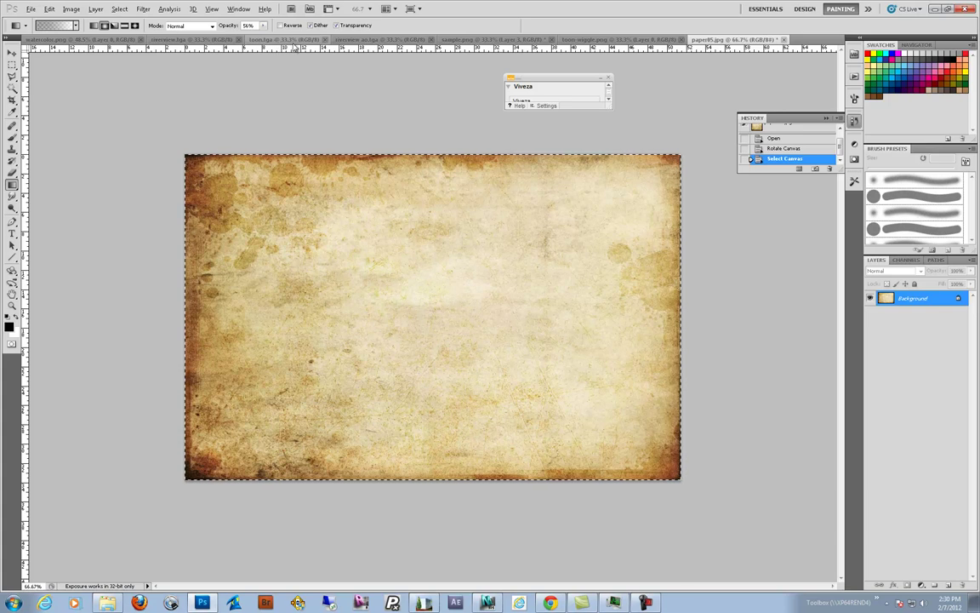
- Paste the paper into sample.png as a new layer and scale it to cover the canvas
left_click(489, 41)
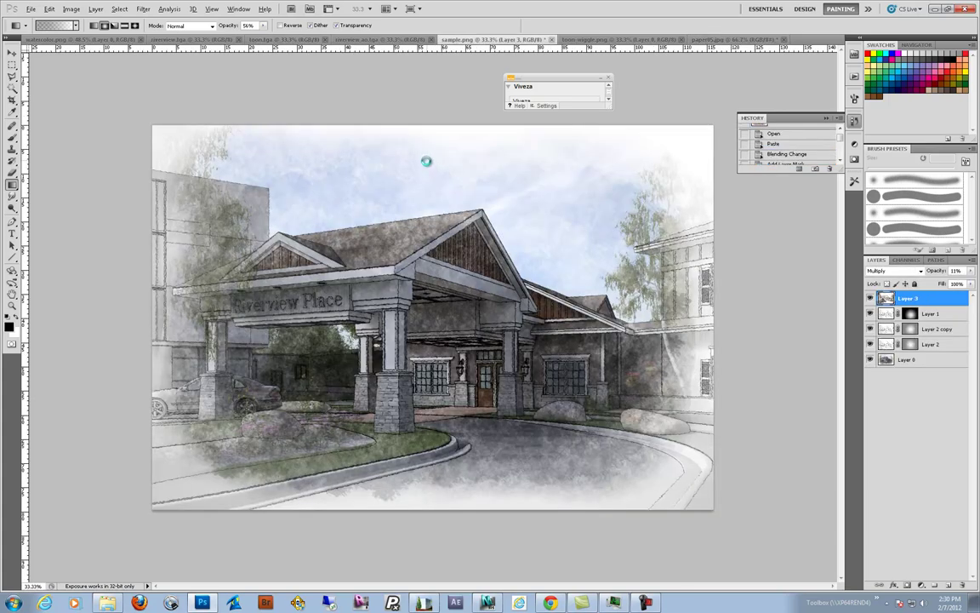
key("ctrl+v")
key("ctrl+t")
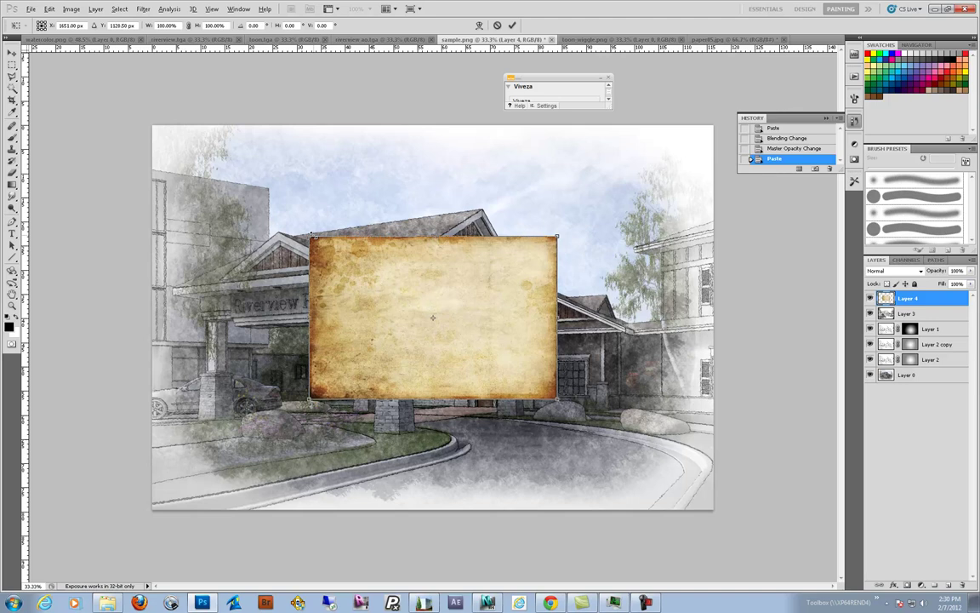
left_click_drag(311, 236, 153, 126)
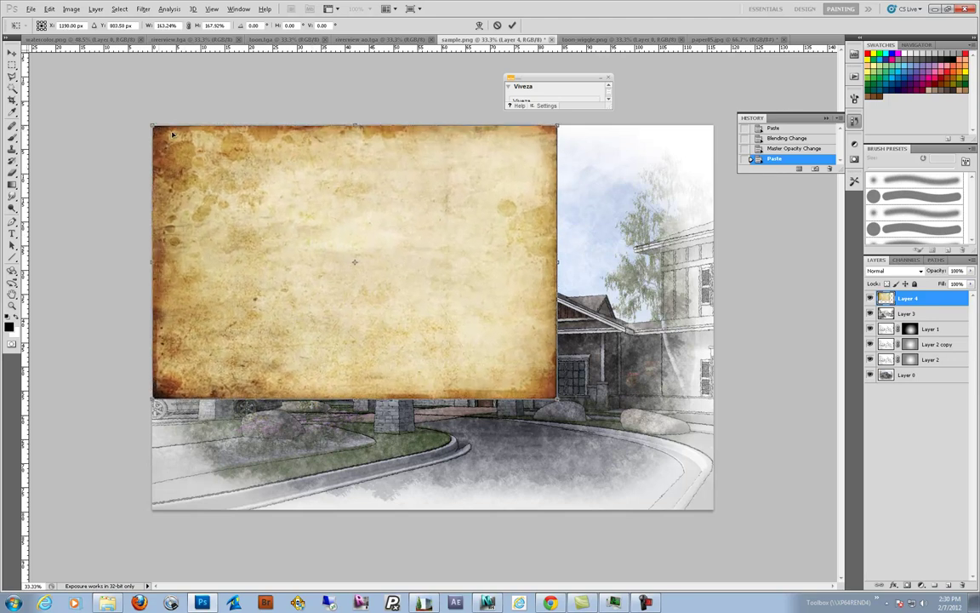
left_click_drag(557, 398, 712, 508)
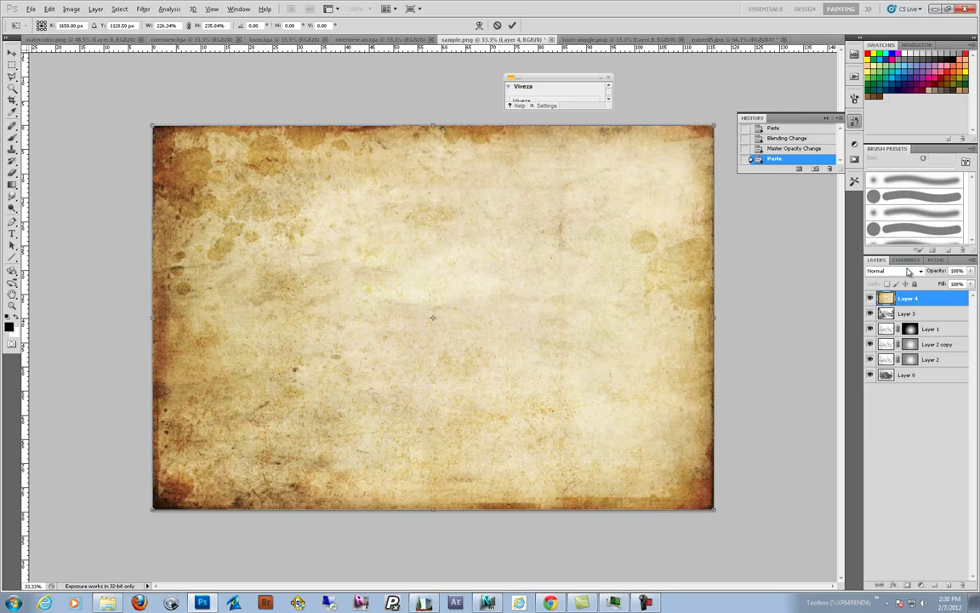
- Try Overlay, Screen and Soft Light on the paper layer, settling on Multiply
left_click(898, 271)
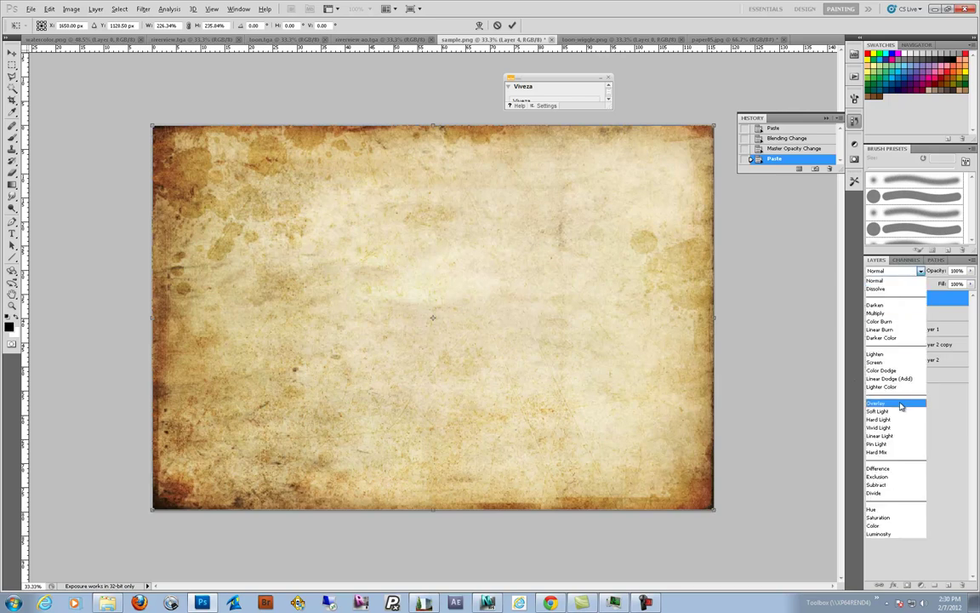
left_click(901, 405)
left_click(902, 270)
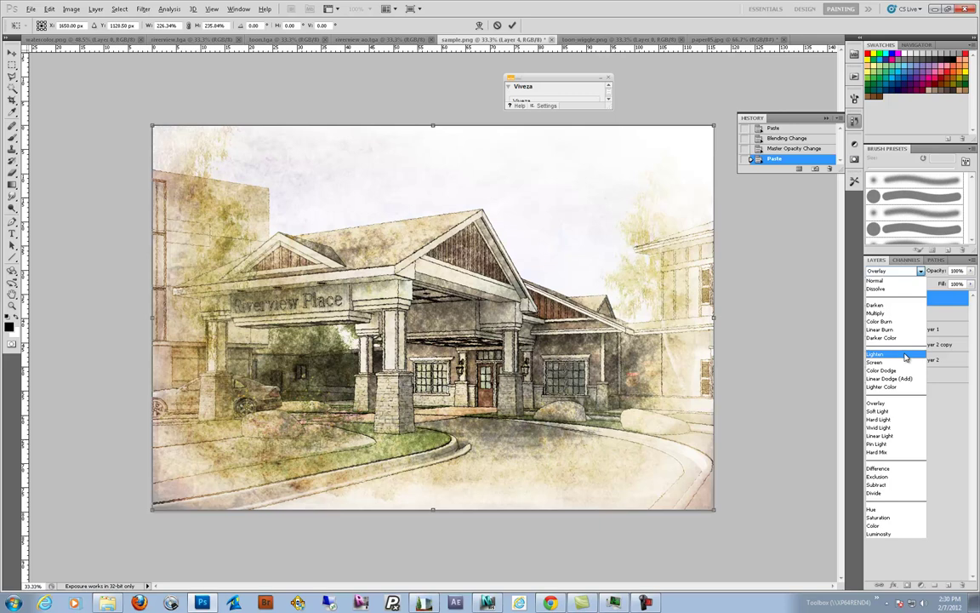
left_click(902, 363)
left_click(897, 271)
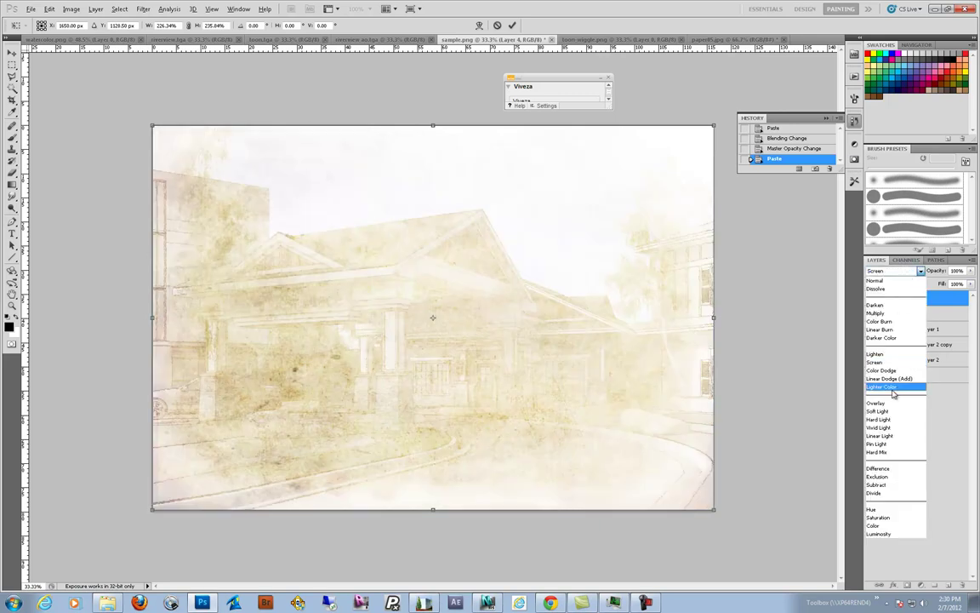
left_click(893, 411)
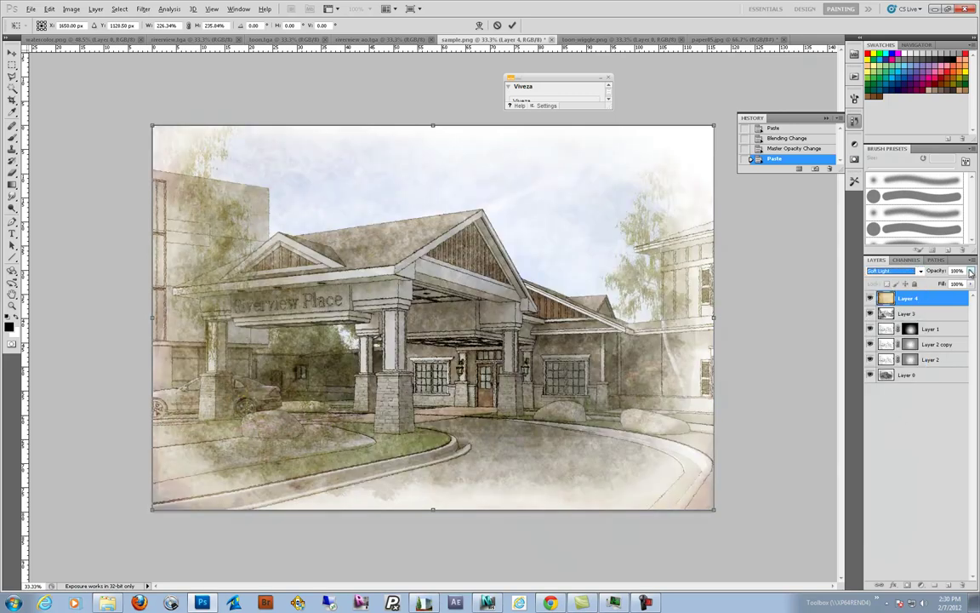
left_click(893, 270)
left_click(887, 314)
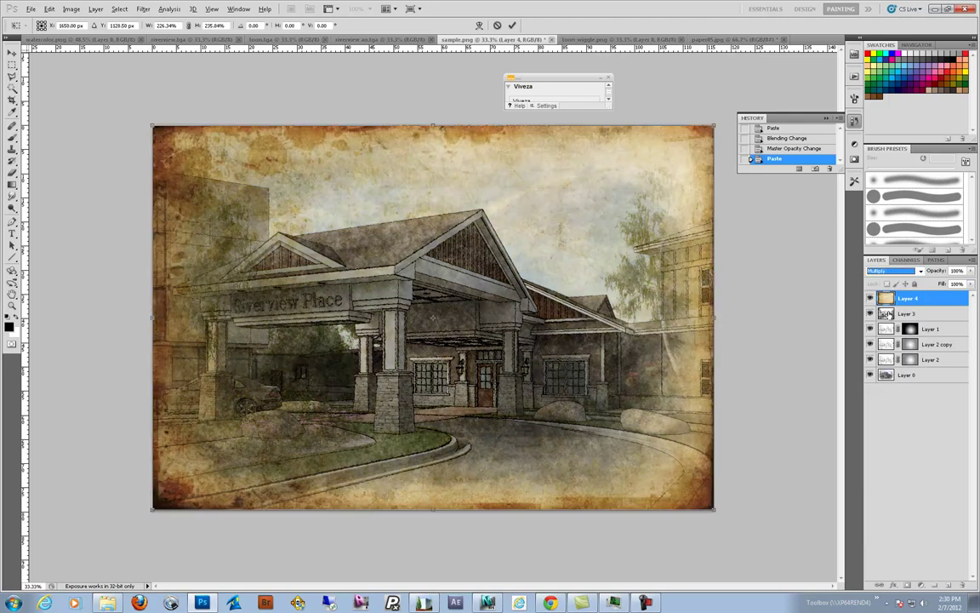
- Lower the paper layer's opacity to 14% and commit the transform
left_click(971, 271)
left_click_drag(969, 284, 928, 290)
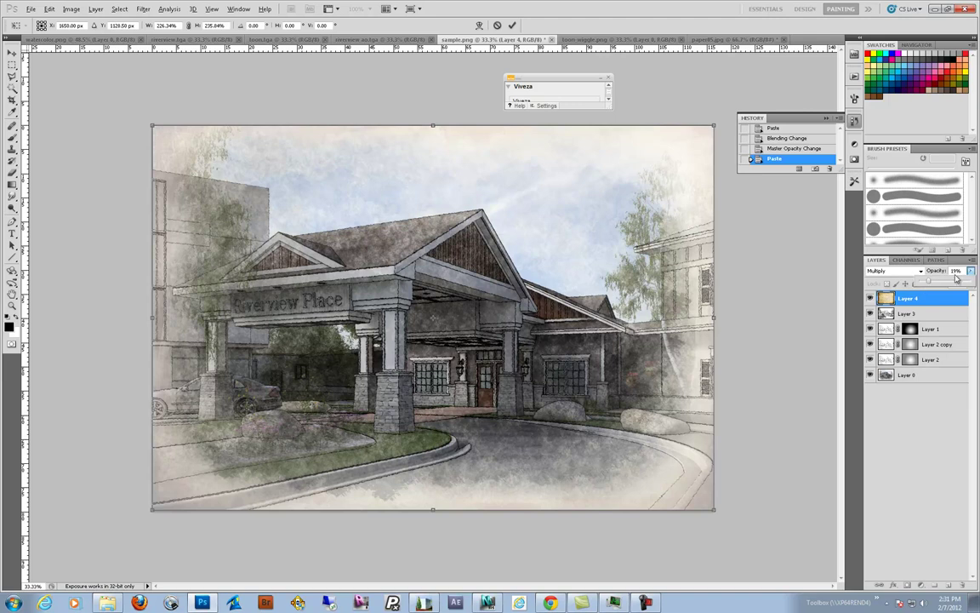
left_click_drag(956, 278, 952, 279)
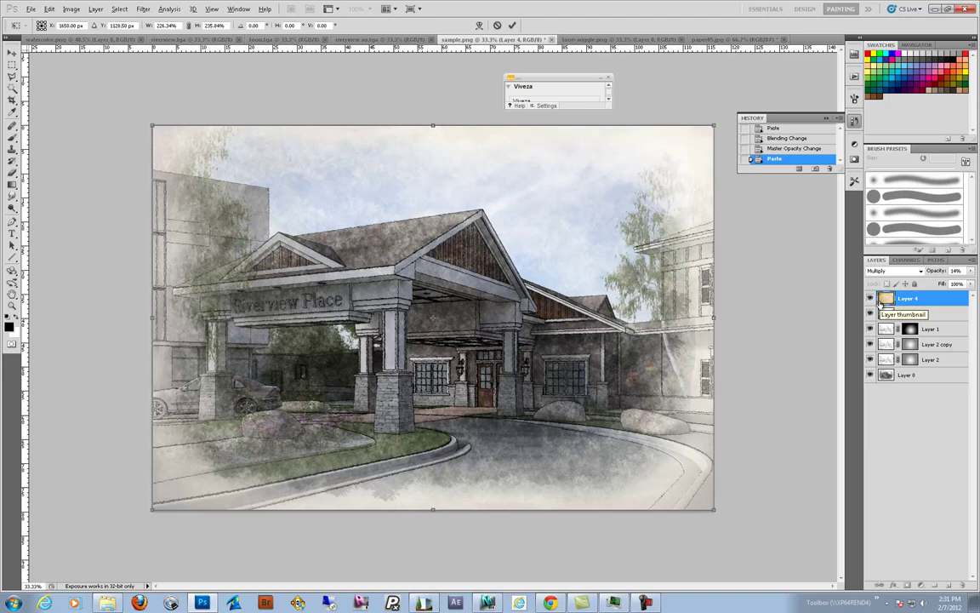
key("Return")
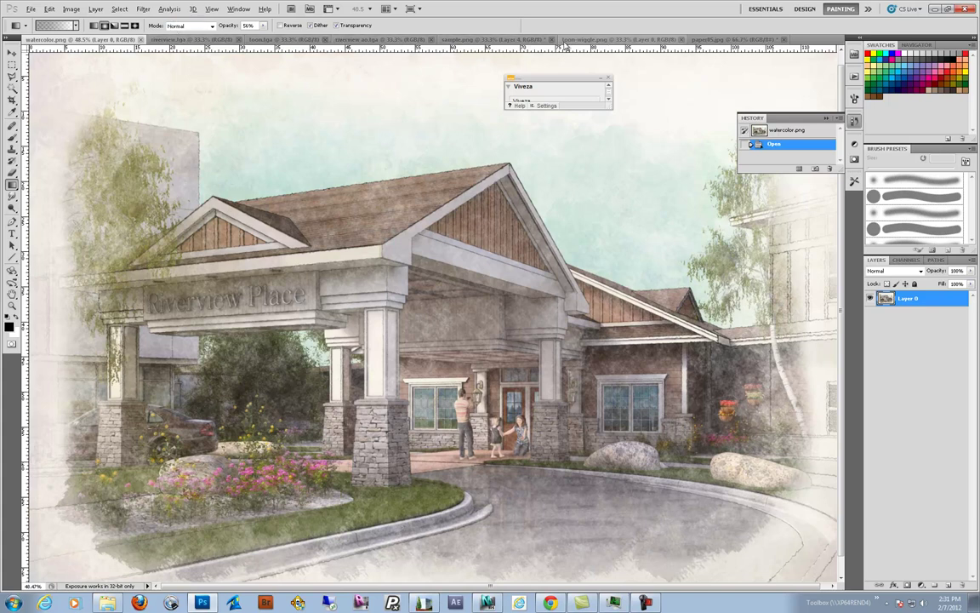
- In sample.png, delete the paper layer and stamp all visible layers into a new Layer 4
left_click(578, 40)
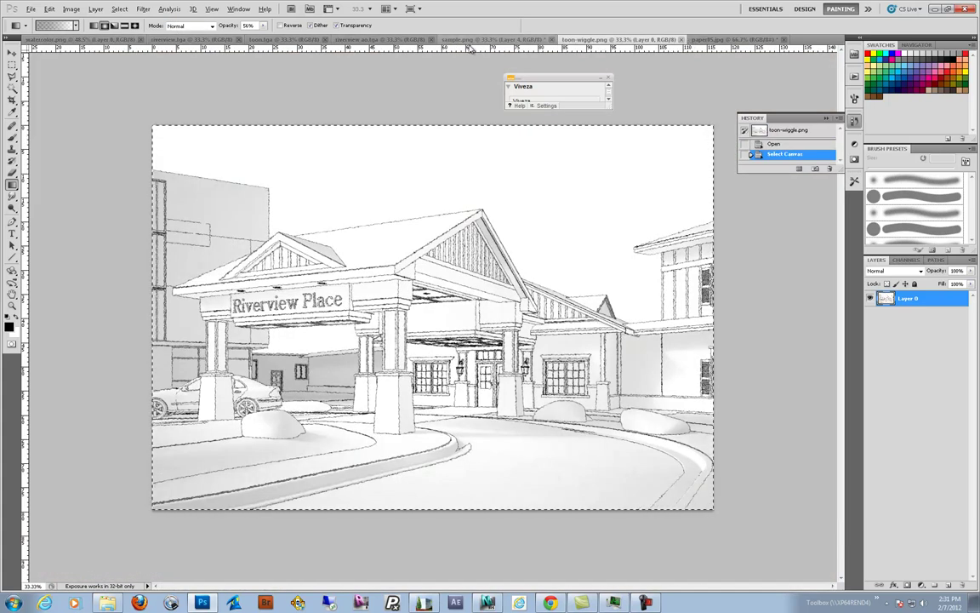
left_click(401, 40)
left_click(456, 40)
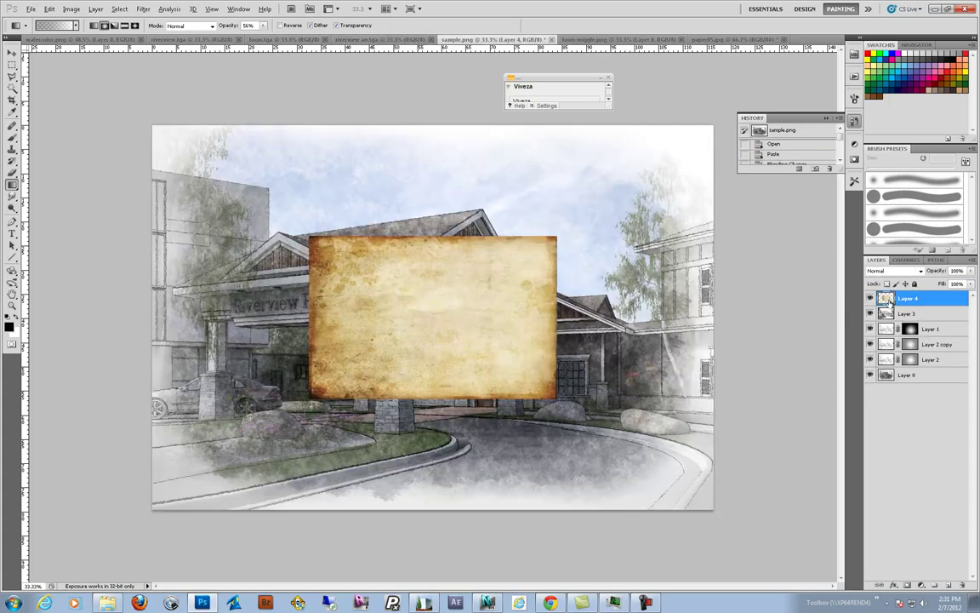
key("Delete")
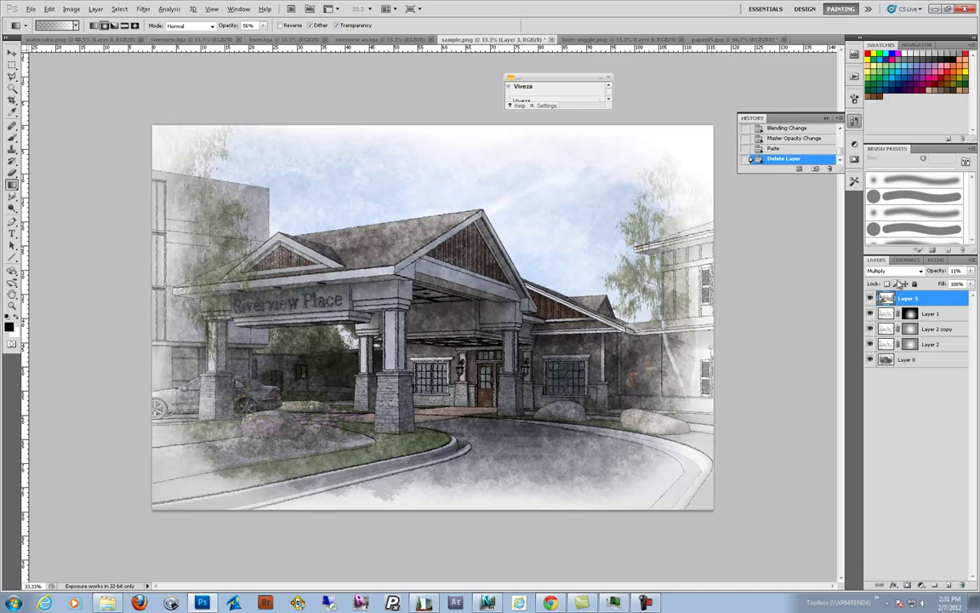
key("ctrl+shift+alt+e")
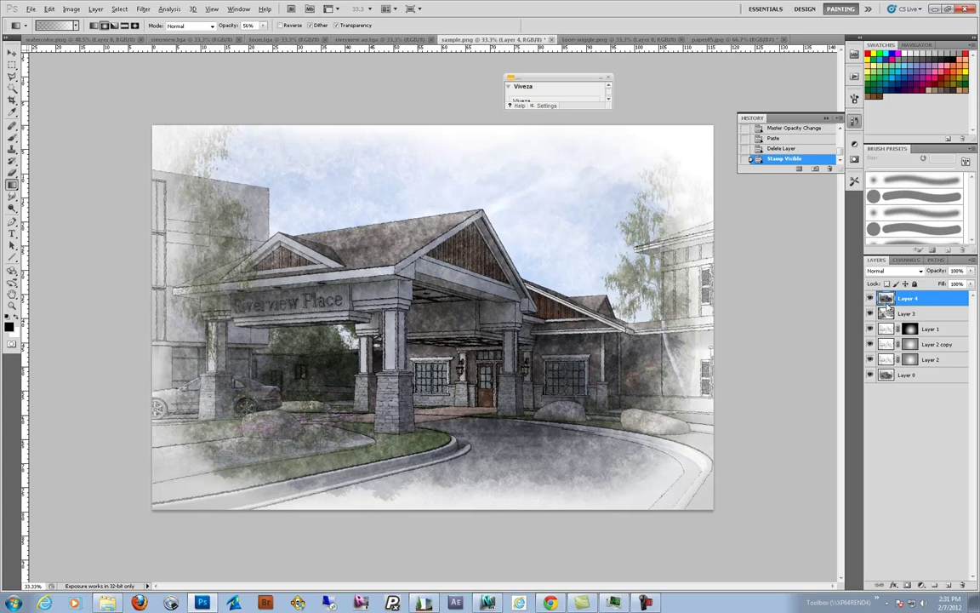
- Add a Hue/Saturation adjustment with Saturation +74, clipped to Layer 4
left_click(919, 586)
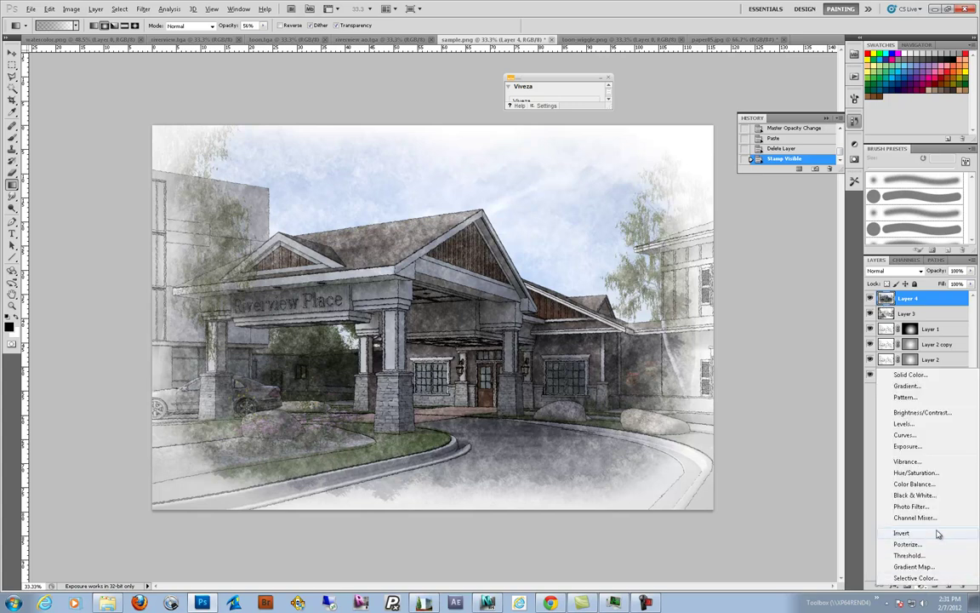
left_click(950, 476)
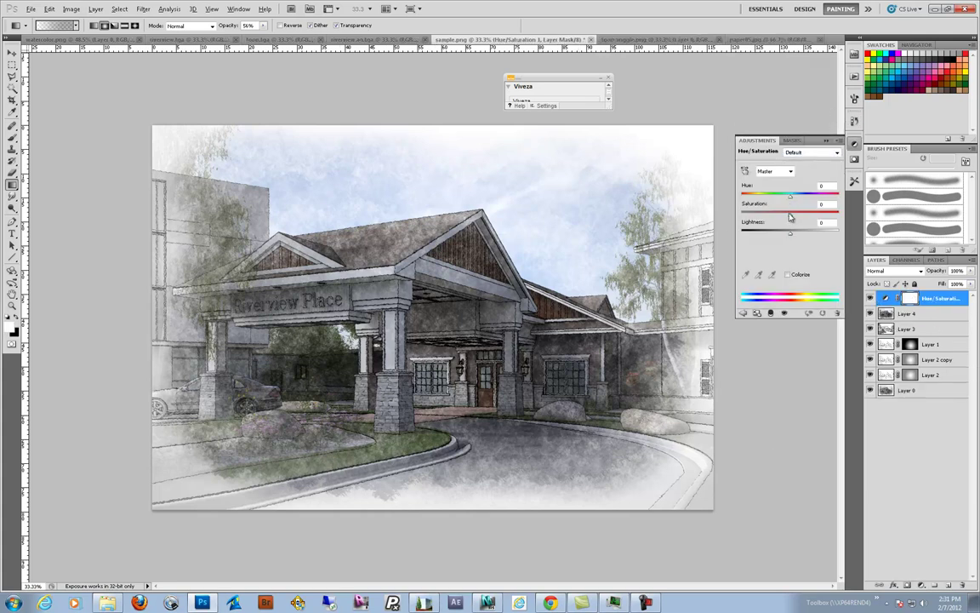
left_click_drag(790, 214, 825, 216)
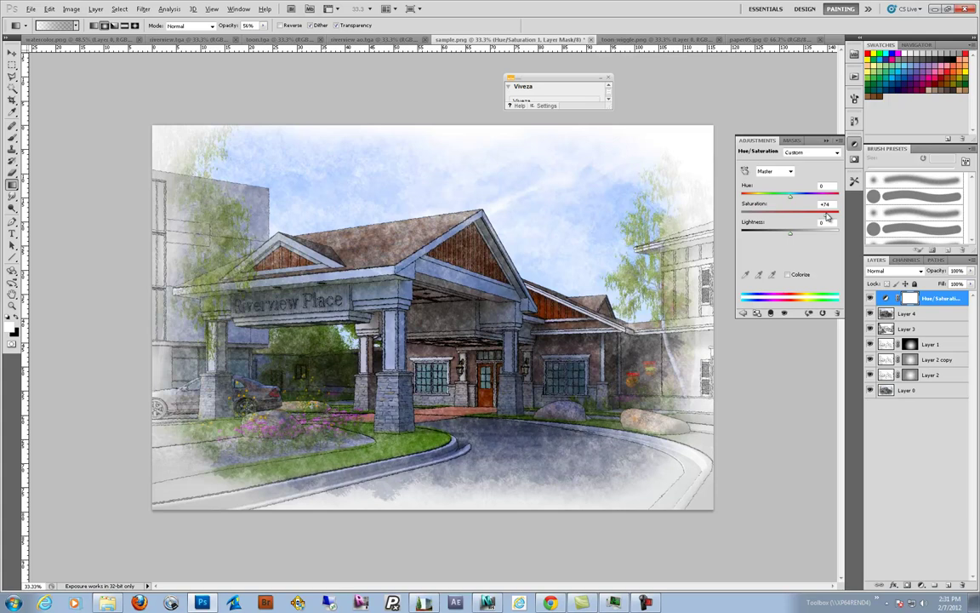
left_click(889, 299)
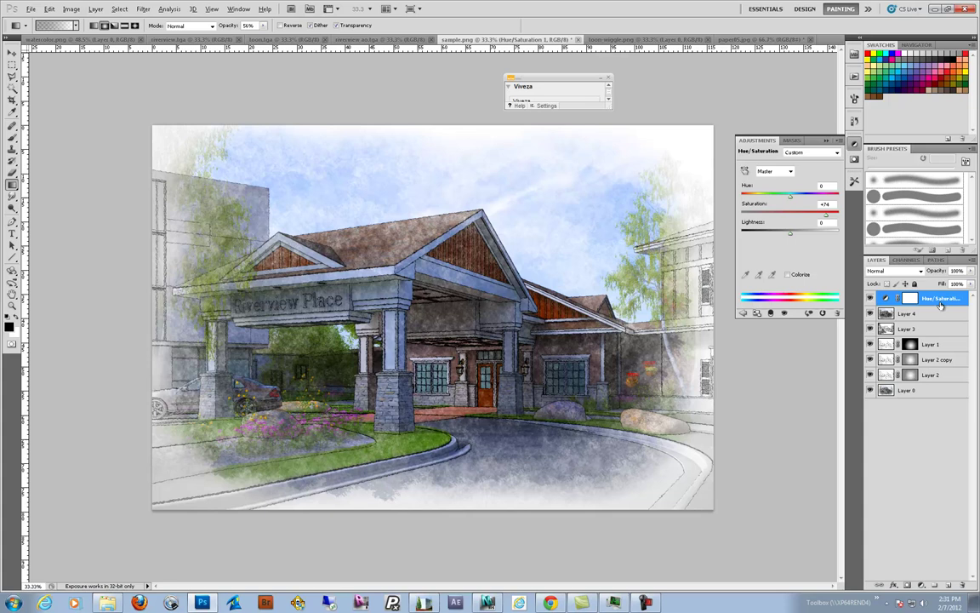
left_click(887, 314, "alt")
- Give Layer 4 a black mask and paint white over the flower beds near the entrance
left_click(887, 314)
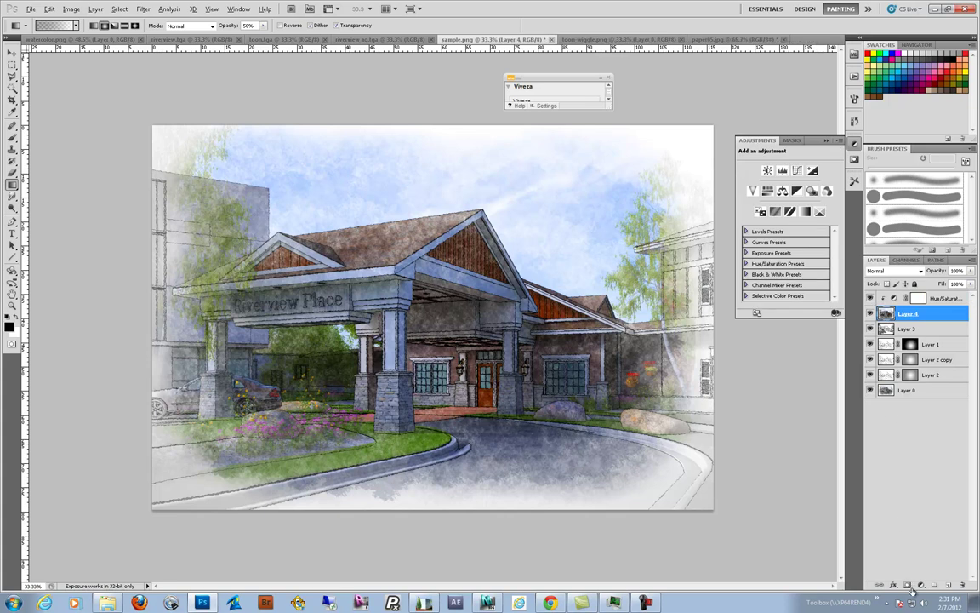
left_click(907, 586, "alt")
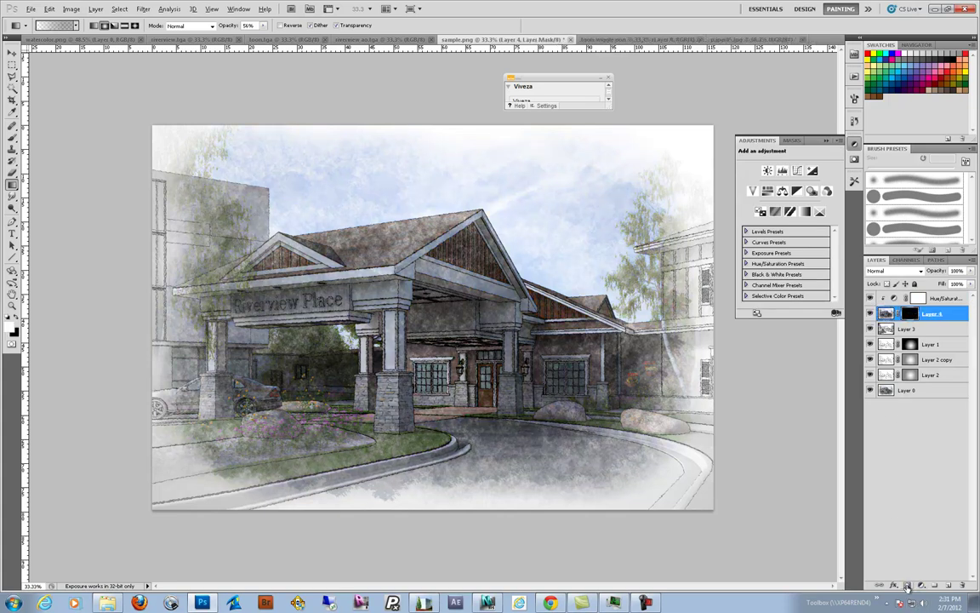
left_click(13, 135)
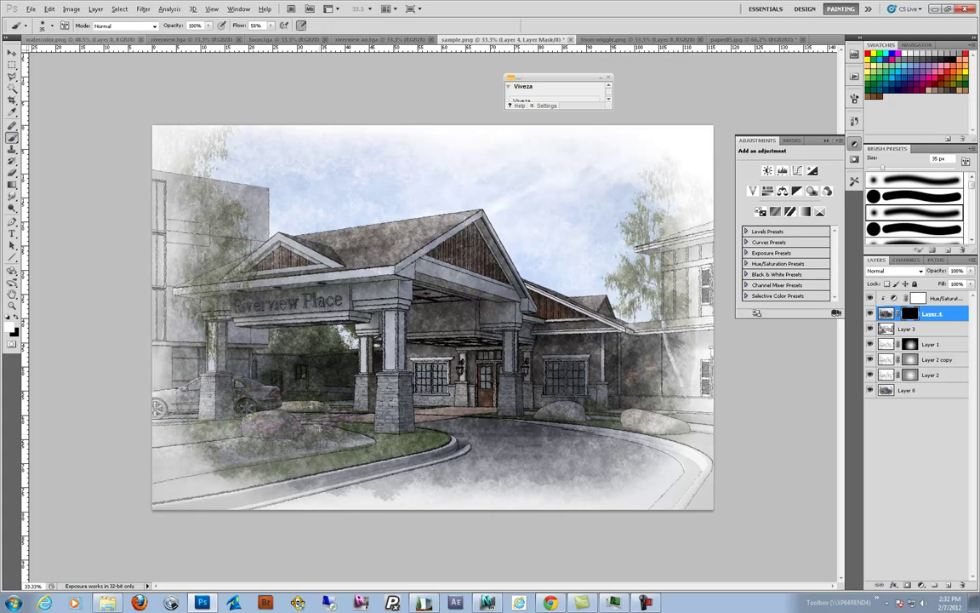
left_click(307, 402)
mouse_move(315, 396)
left_mouse_down()
mouse_move(337, 434)
mouse_move(245, 423)
mouse_move(312, 439)
left_mouse_up()
left_click(73, 39)
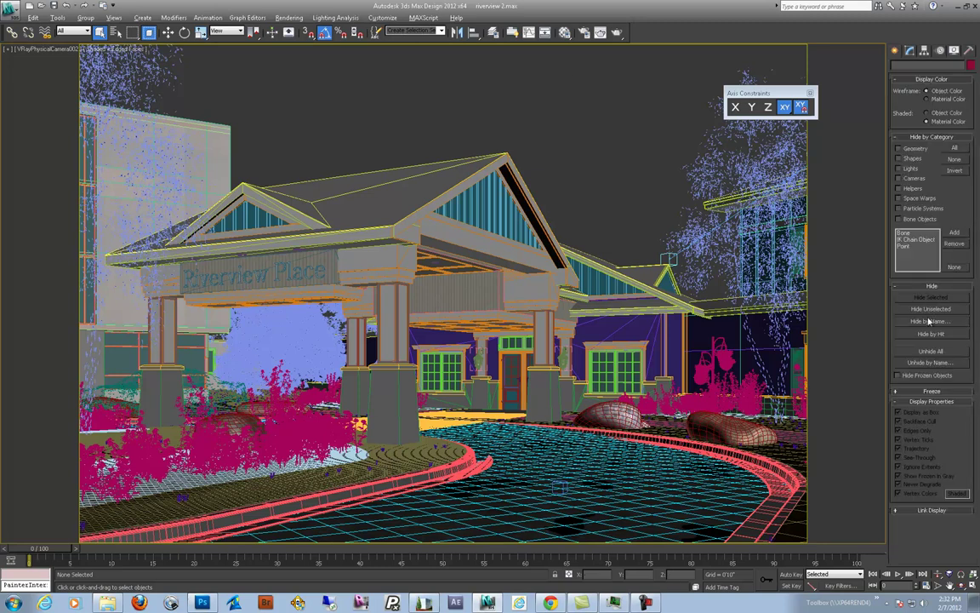
- Unhide all objects and layers in 3ds Max to reveal the green scale-reference boxes
left_click(931, 351)
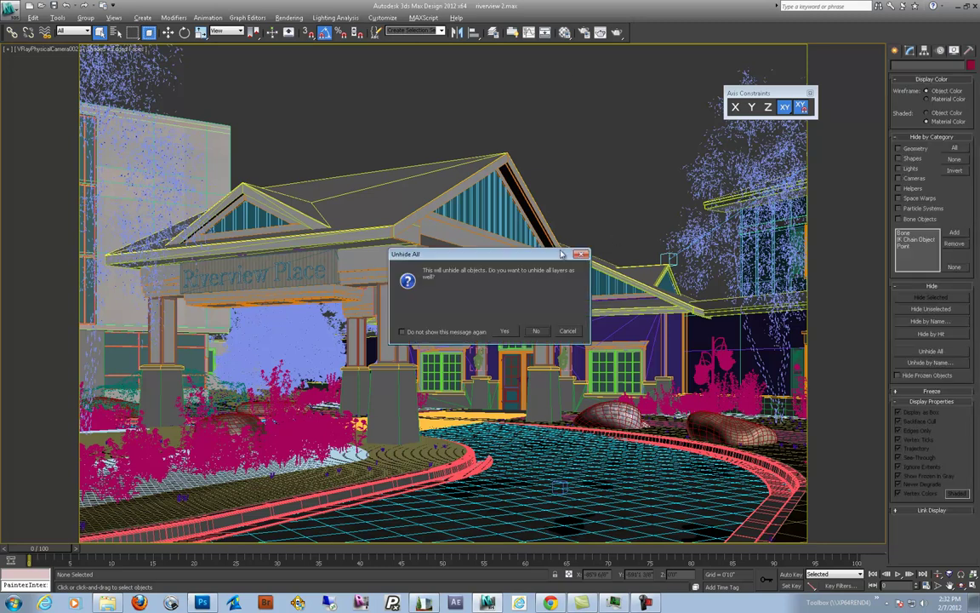
left_click(505, 330)
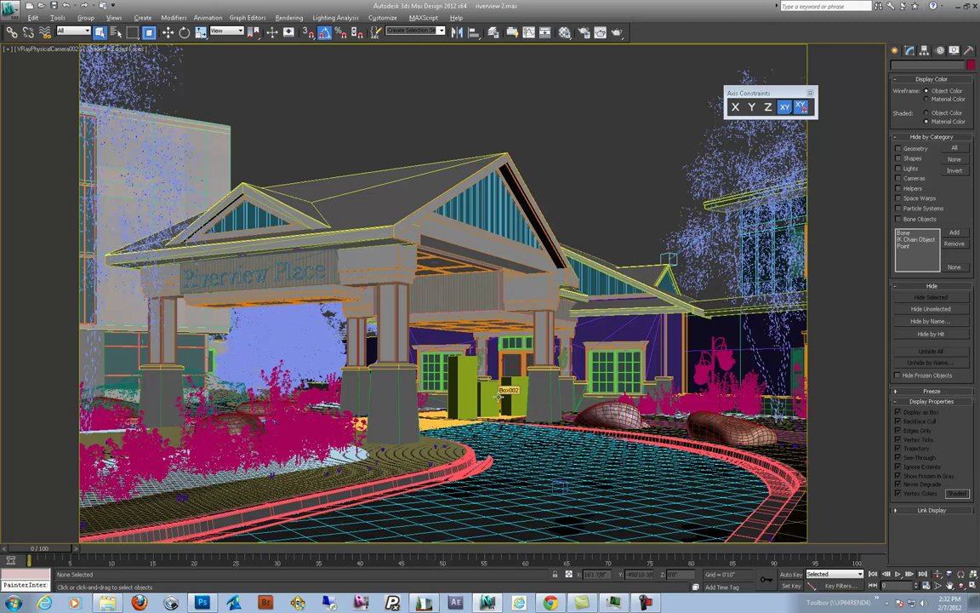
- Switch back to Photoshop's finished watercolor.png Riverview Place painting
left_click(201, 602)
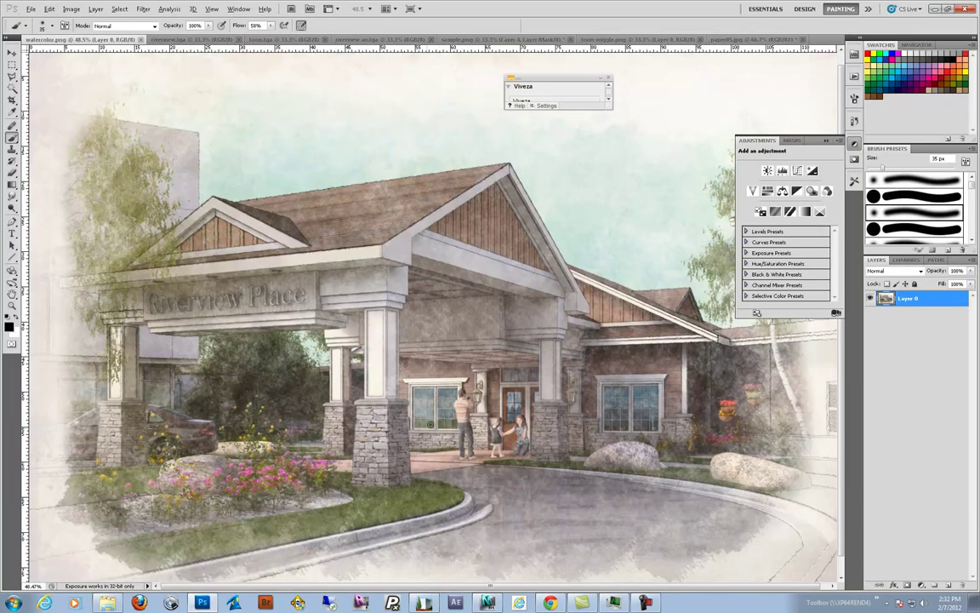